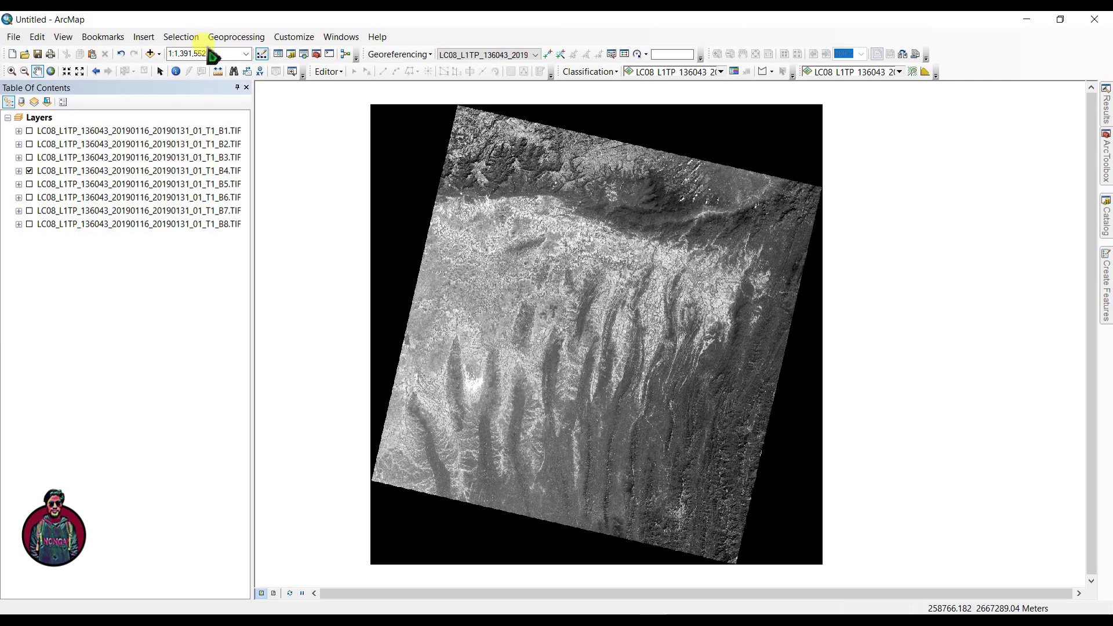
Browse to the Landsat band folder in the Add Data window.
left_click(150, 53)
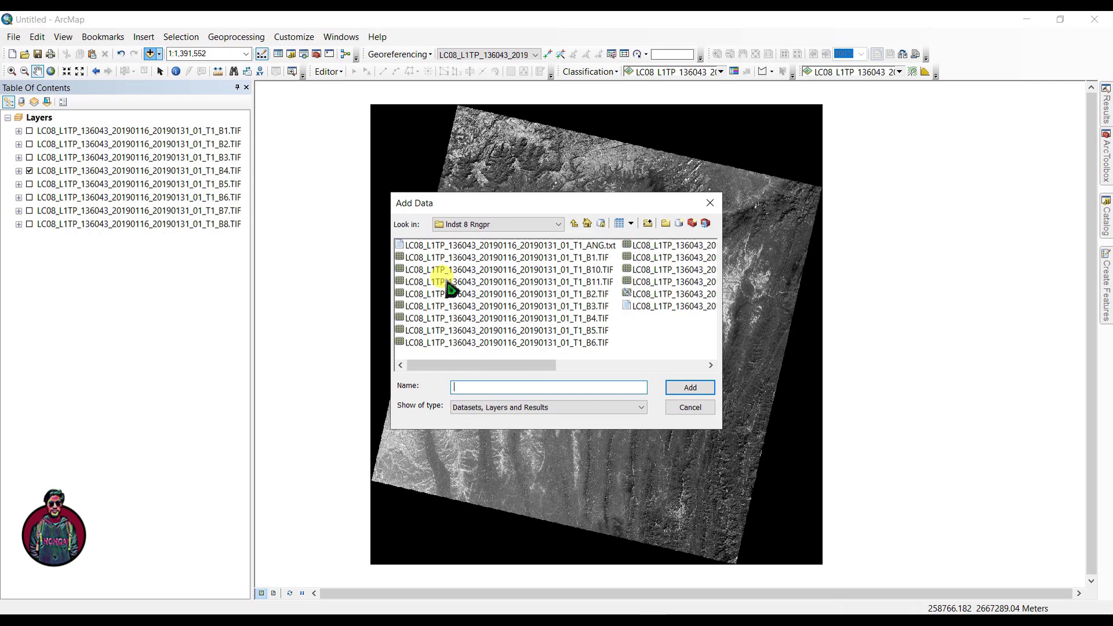
left_click(711, 365)
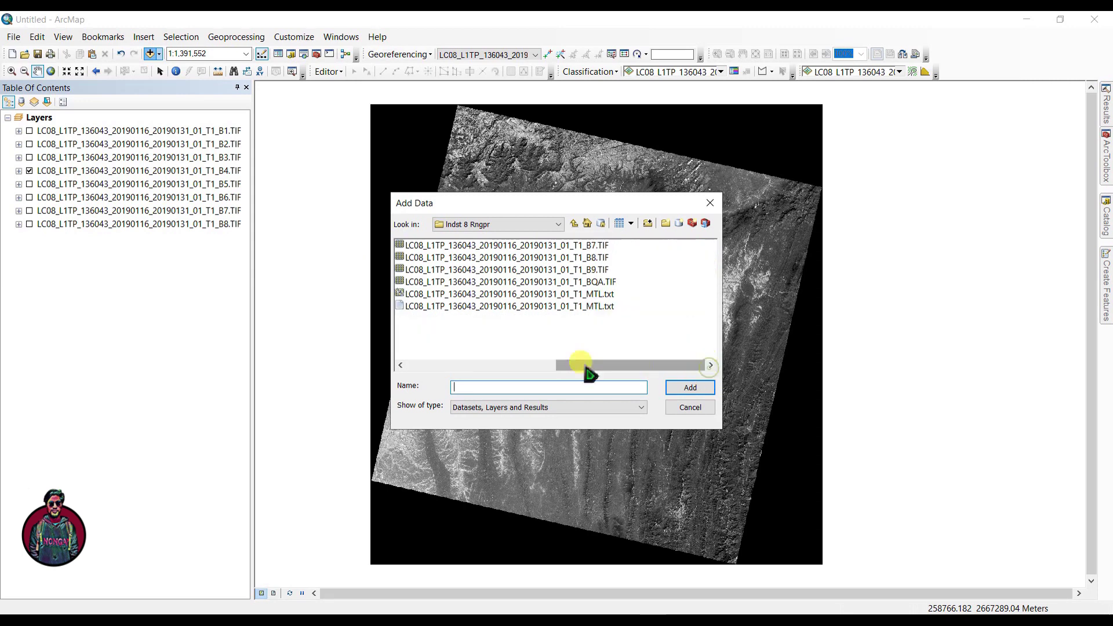
left_click(402, 365)
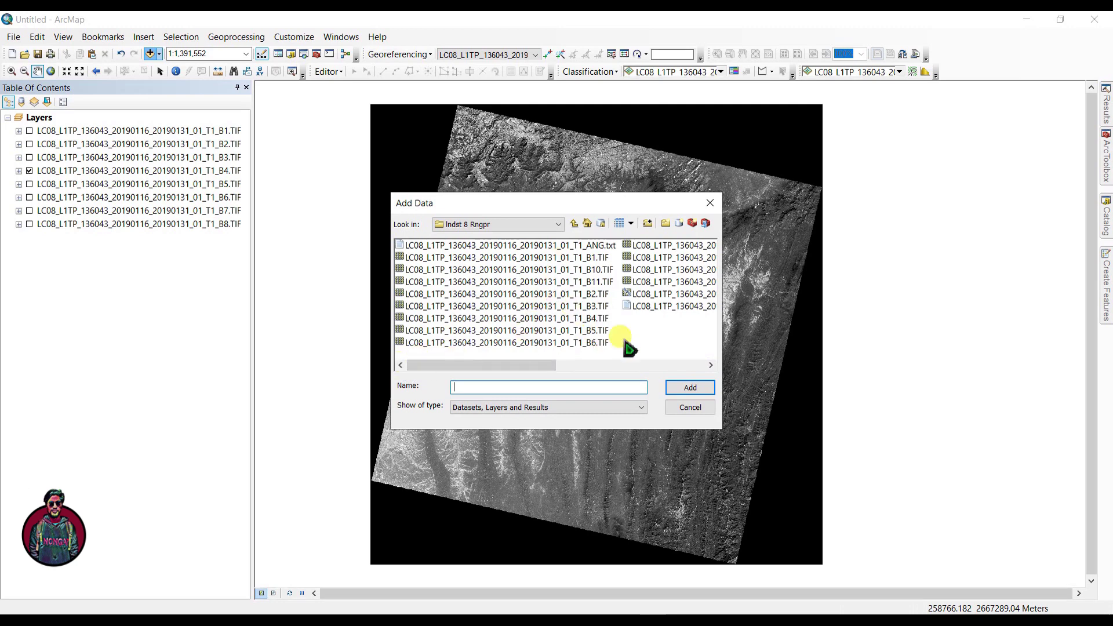
left_click(706, 367)
left_click(403, 366)
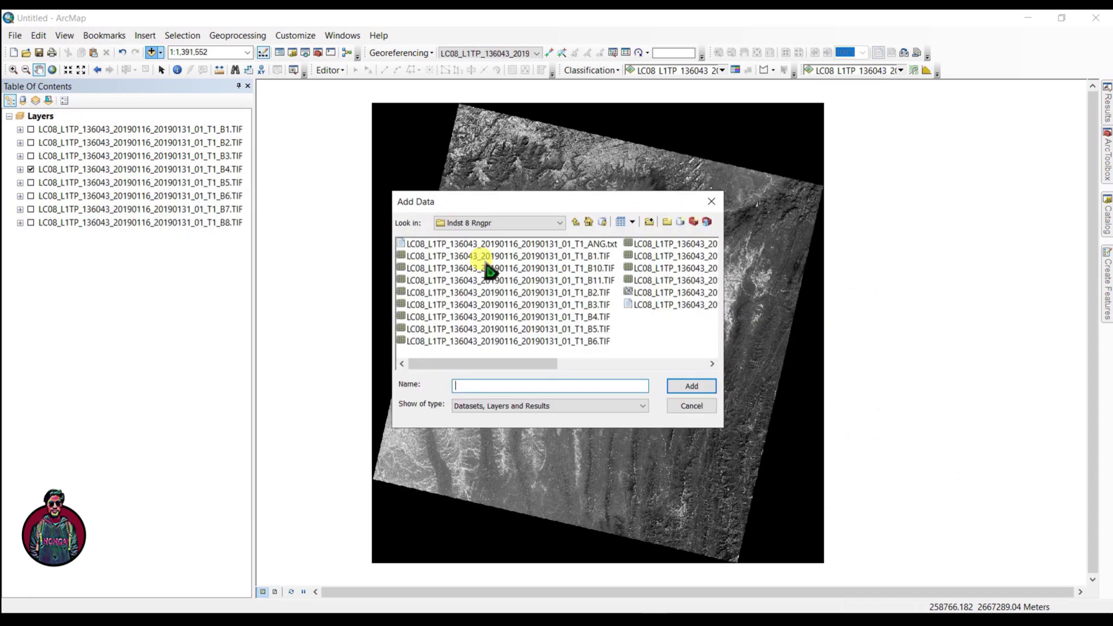
Select the band 1 through 8 files, then close Add Data without adding layers.
left_click(504, 256)
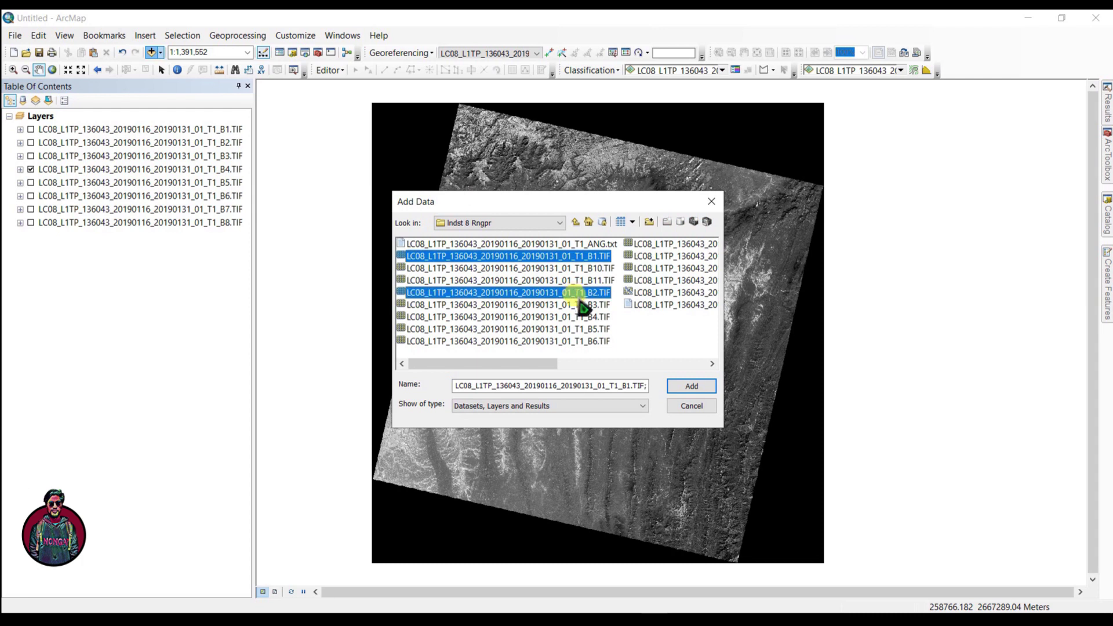
left_click(580, 292, "ctrl")
left_click(580, 305, "ctrl")
left_click(583, 317, "ctrl")
left_click(585, 329, "ctrl")
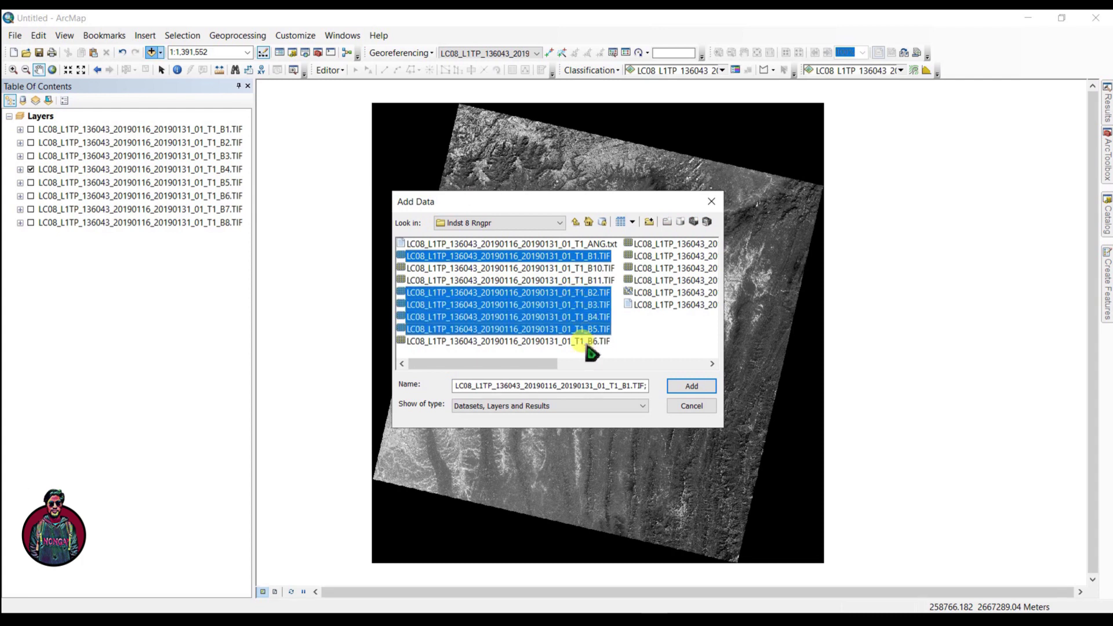
left_click(585, 341, "ctrl")
left_click(713, 363)
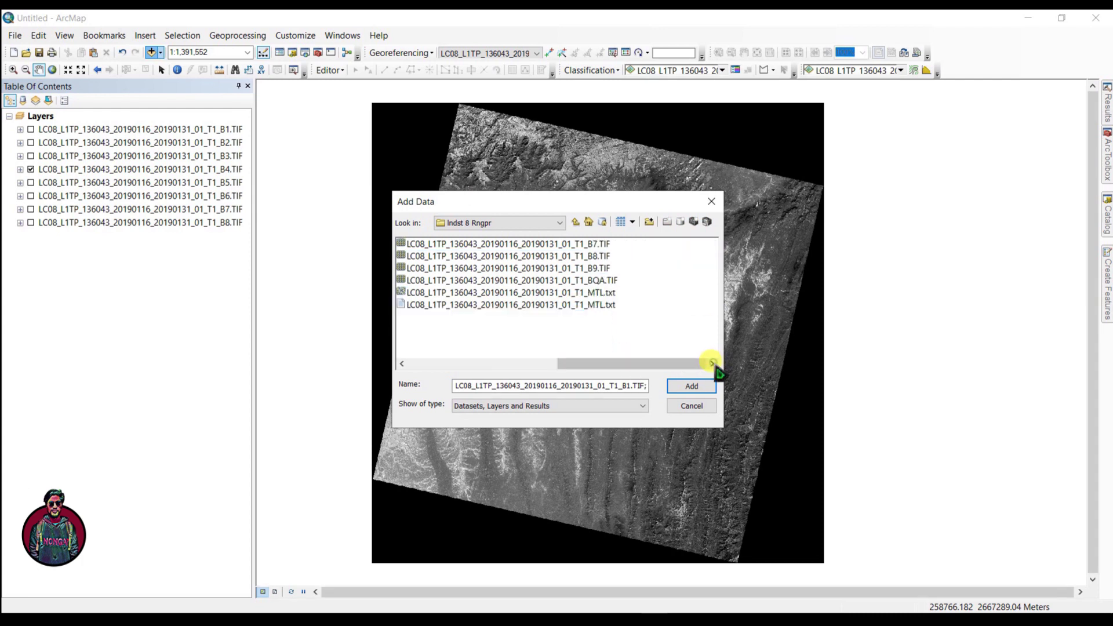
left_click(580, 244, "ctrl")
left_click(587, 257, "ctrl")
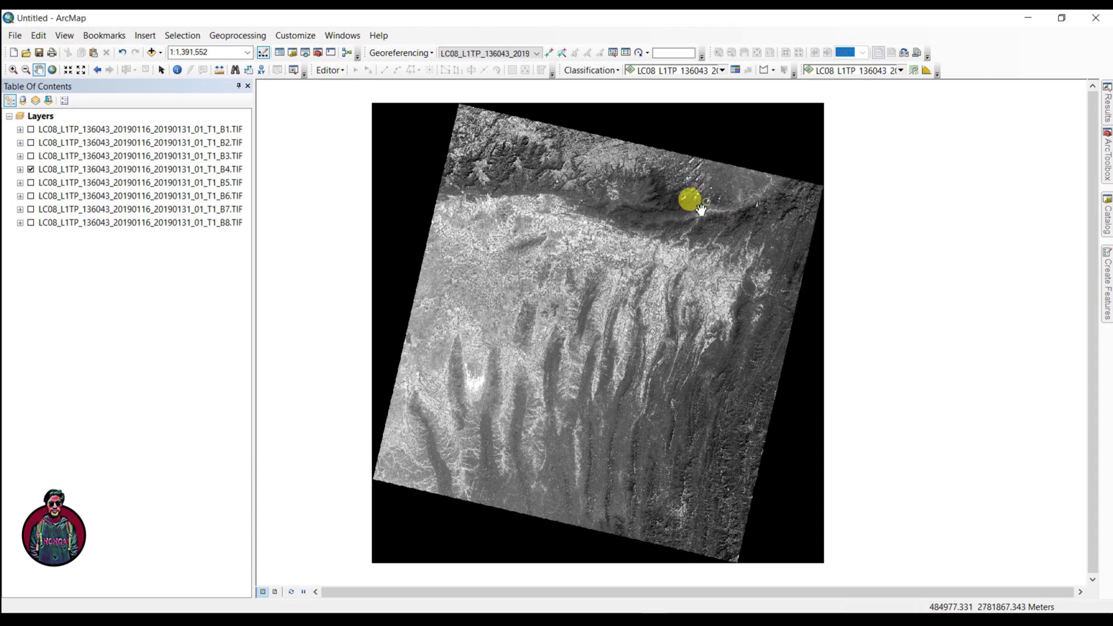
left_click(711, 201)
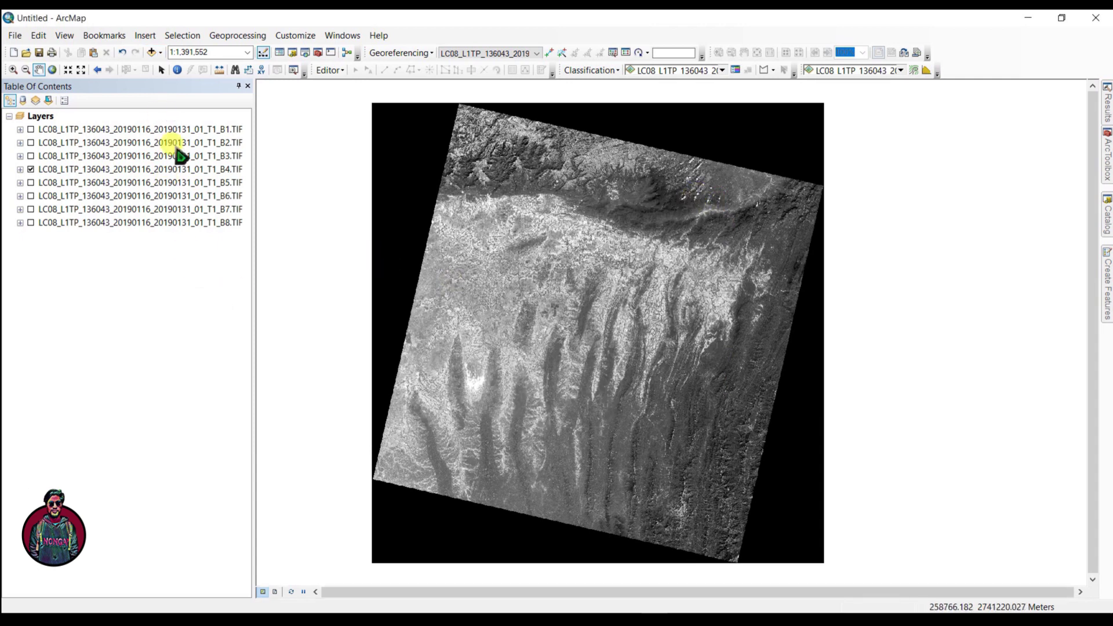
Set the scratch workspace in Environment Settings to ArcGis\Spectral Enhancement\aa111.gdb.
left_click(233, 39)
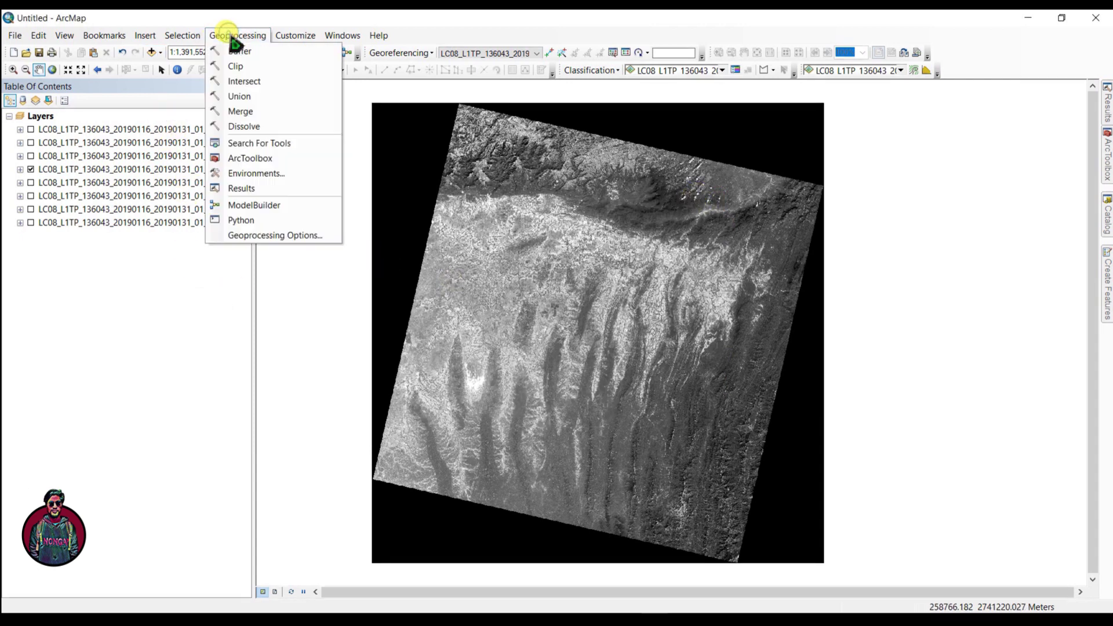
left_click(252, 187)
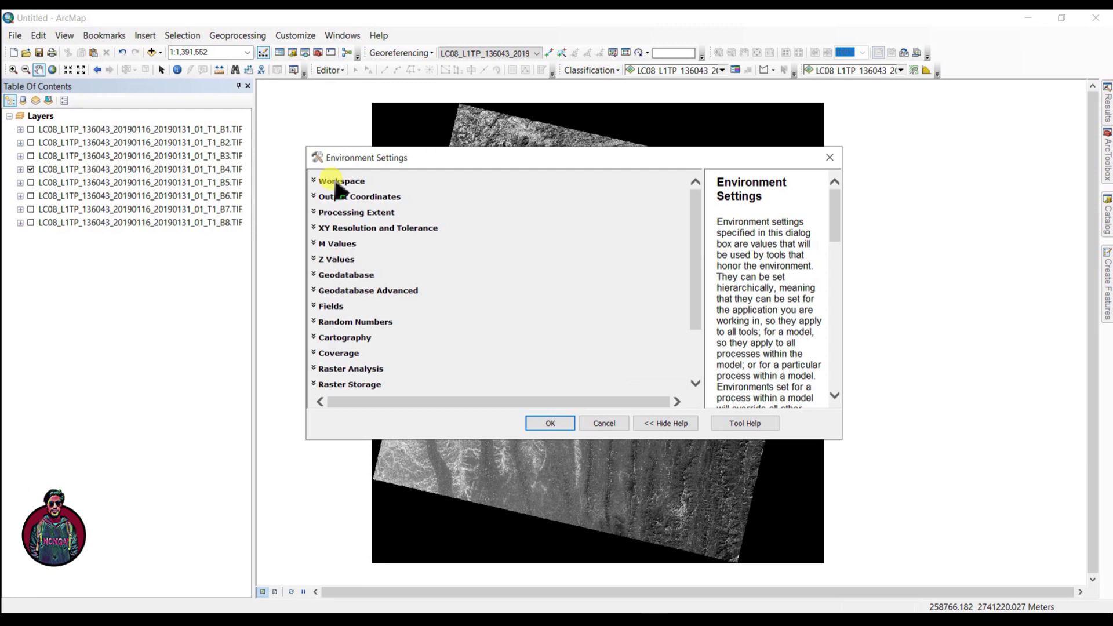
left_click(336, 181)
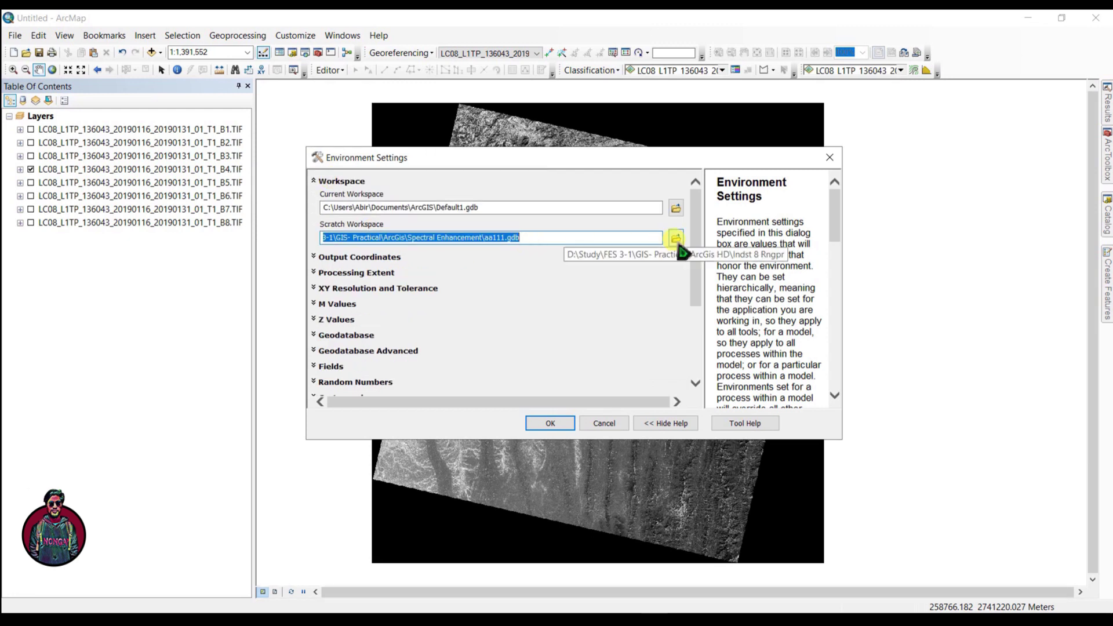
left_click(676, 238)
left_click(592, 206)
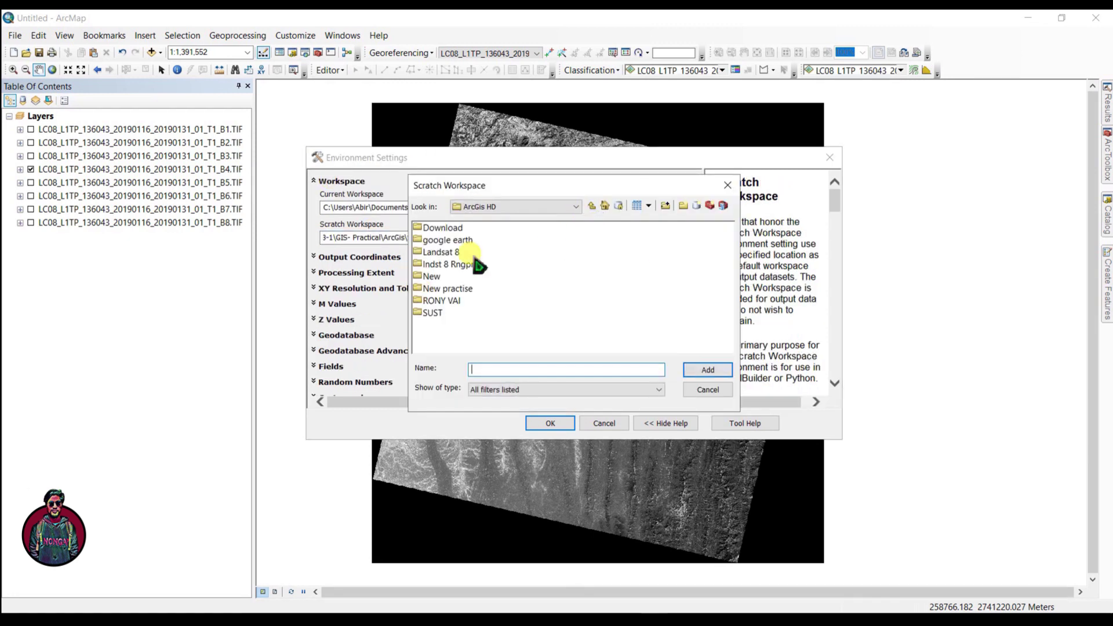
left_click(590, 206)
double_click(436, 227)
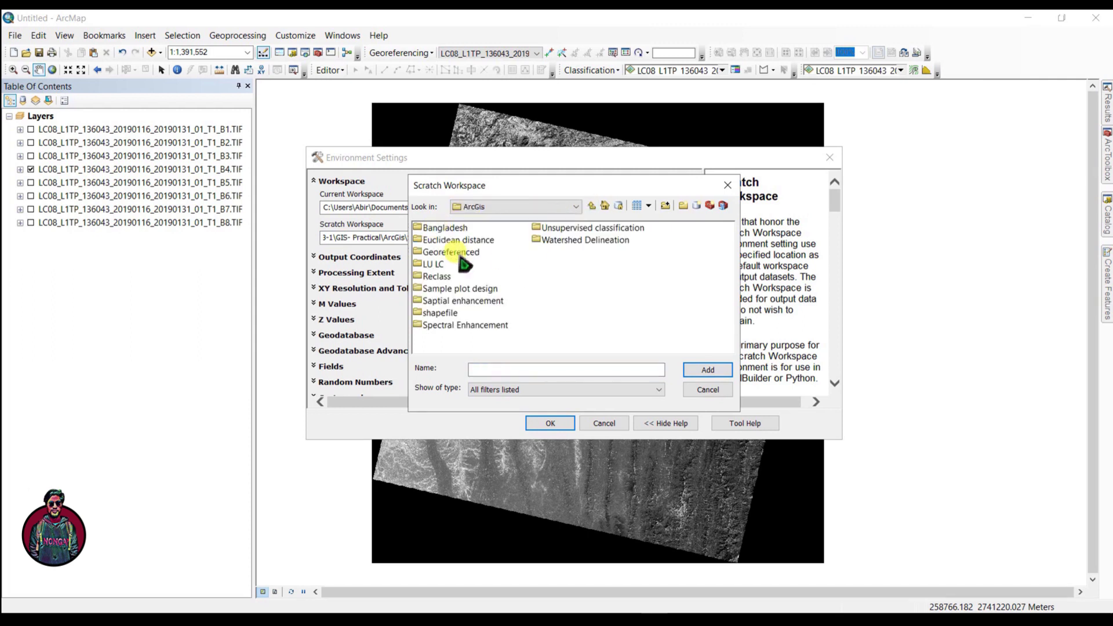
double_click(458, 327)
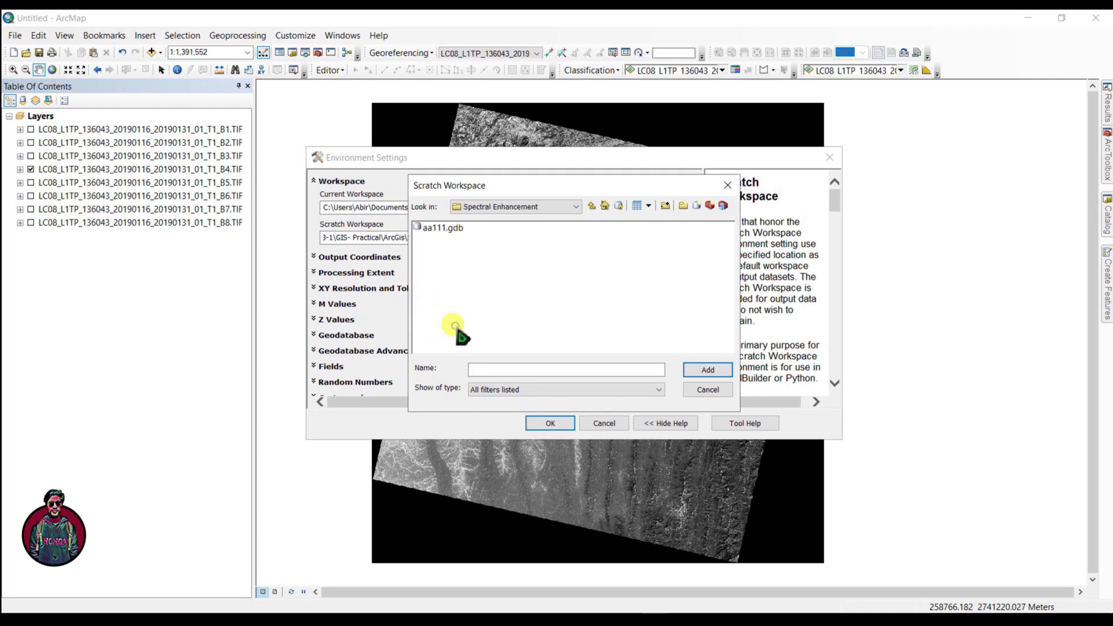
left_click(447, 229)
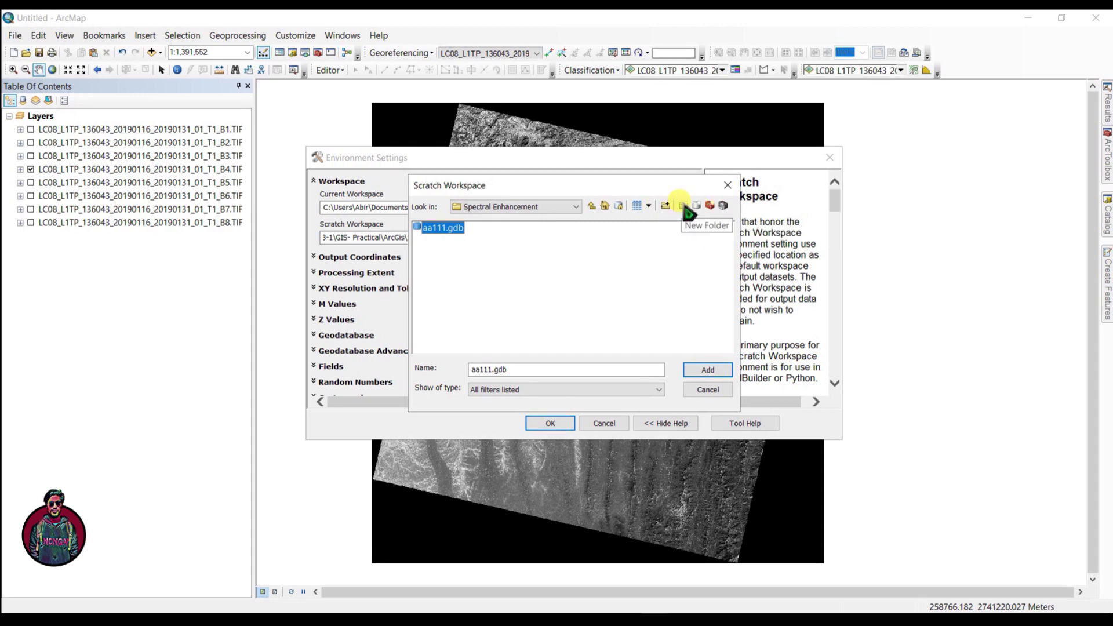
left_click(707, 371)
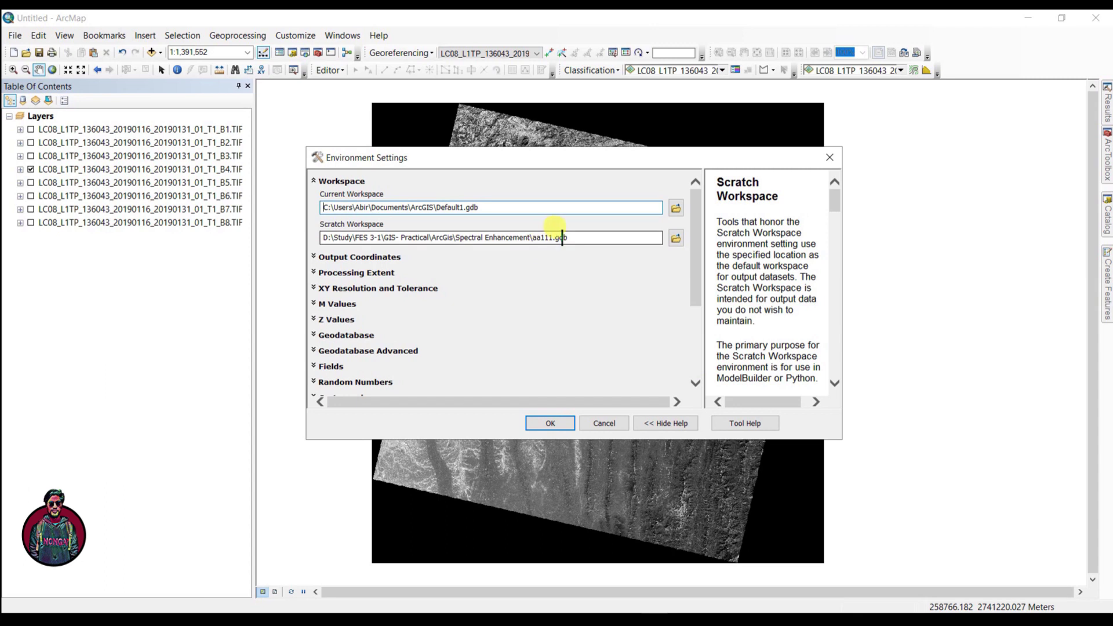
left_click(537, 423)
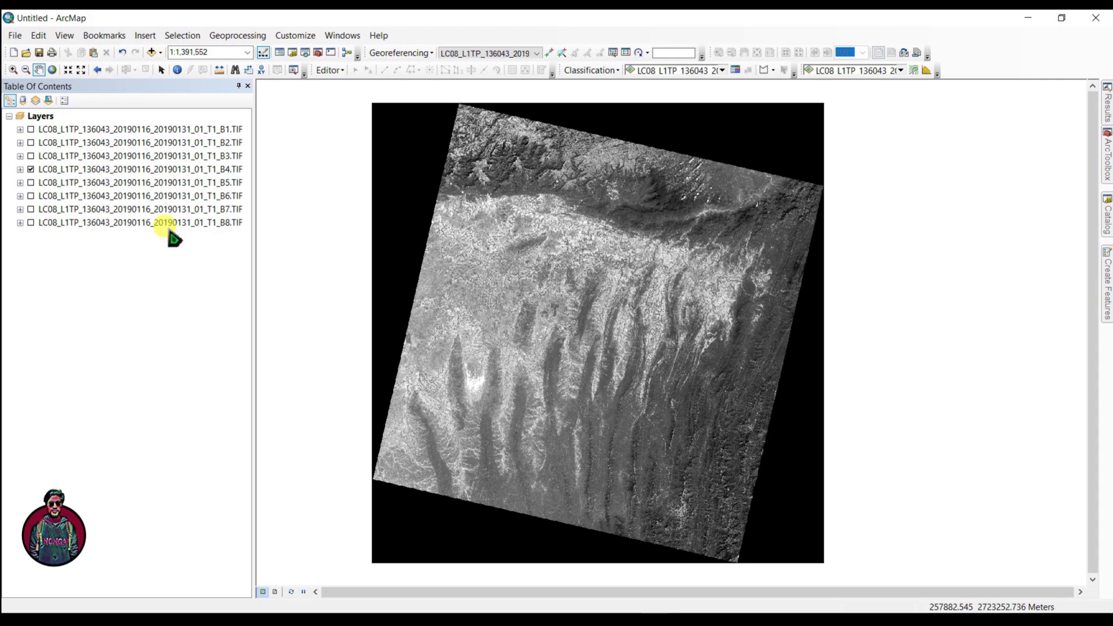
Run the Math > Float tool on the band 5 TIF, naming the output Float_B5.
left_click(1108, 153)
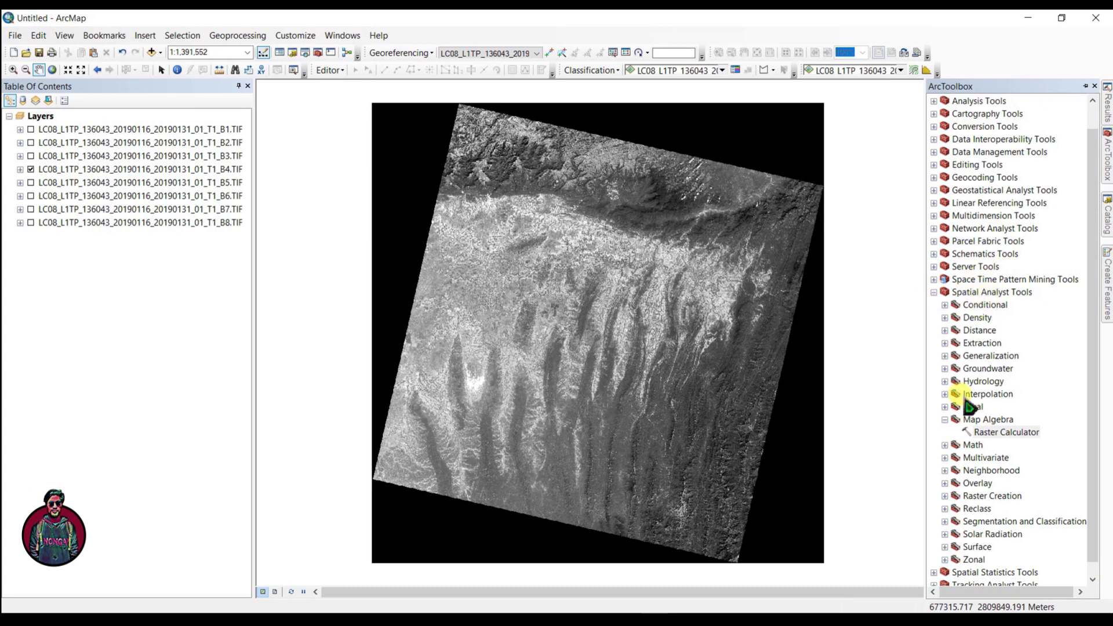
double_click(967, 420)
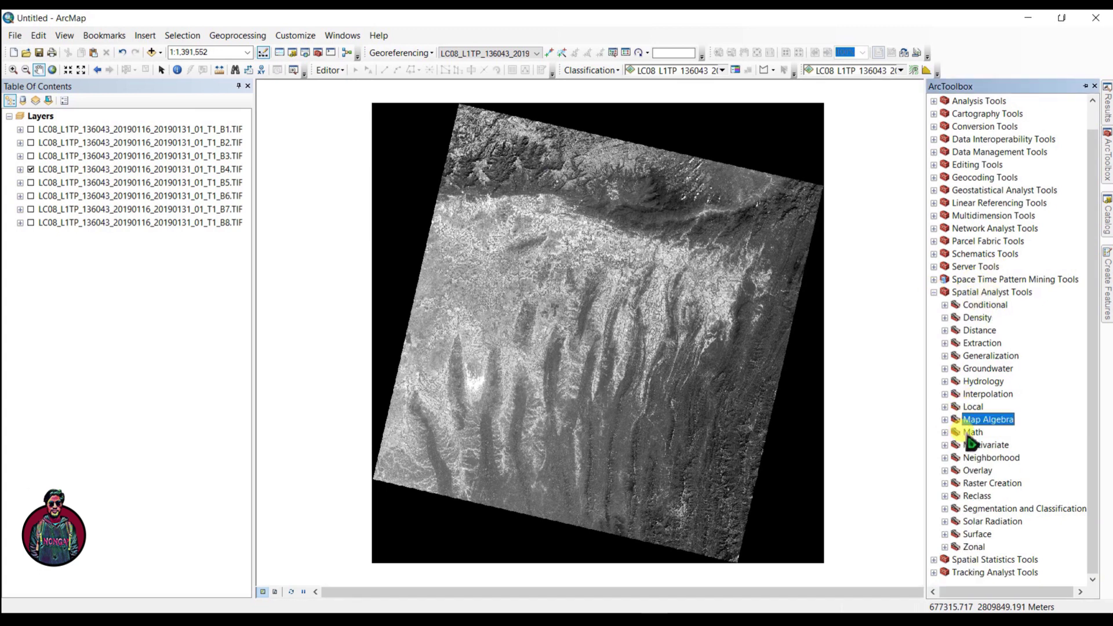
double_click(971, 433)
scroll(982, 371, "down", 1)
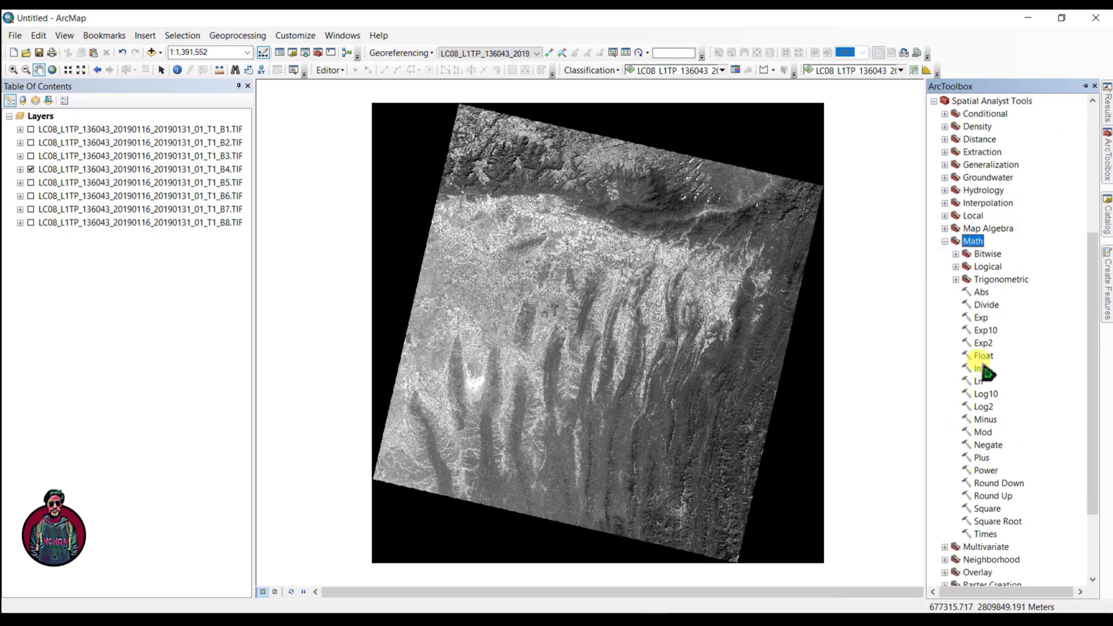
left_click(984, 356)
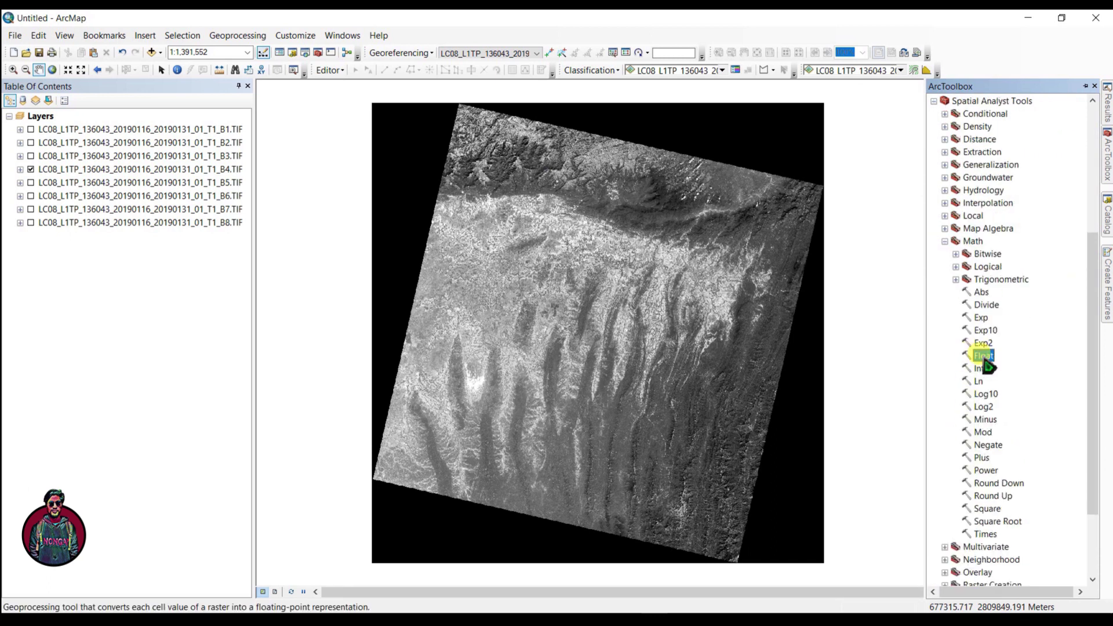
double_click(986, 357)
left_click(655, 196)
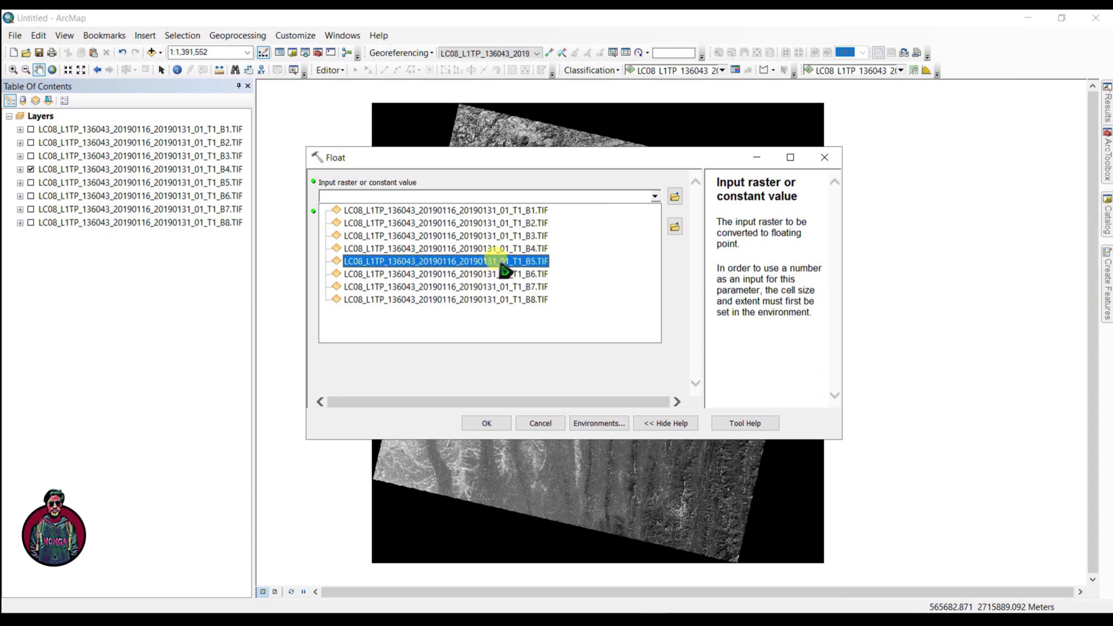
left_click(504, 264)
left_click(606, 226)
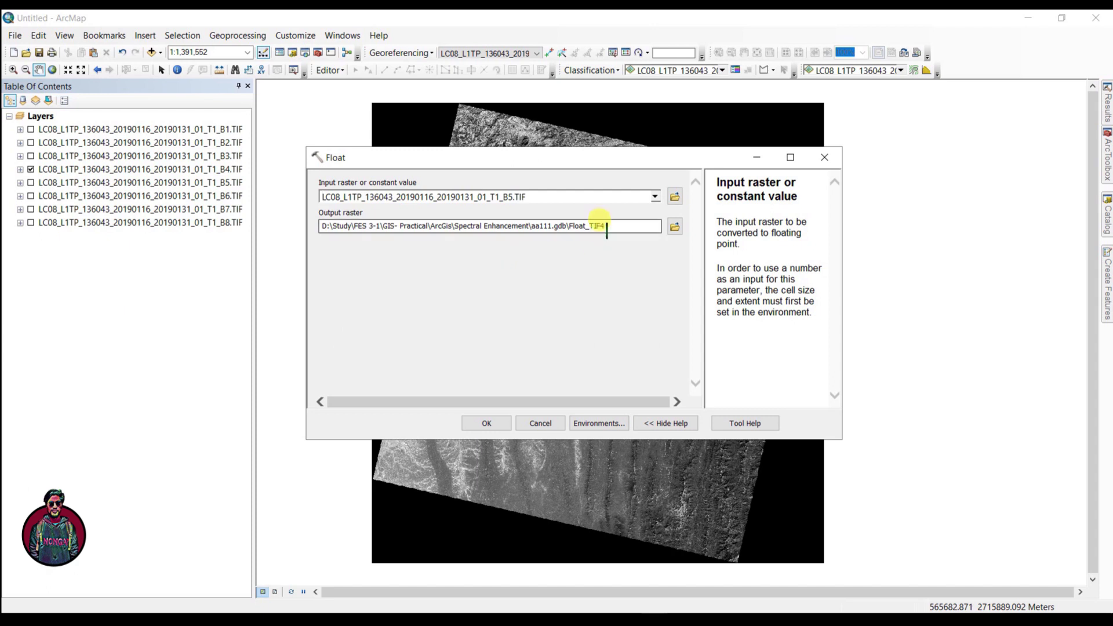
left_click_drag(607, 228, 590, 228)
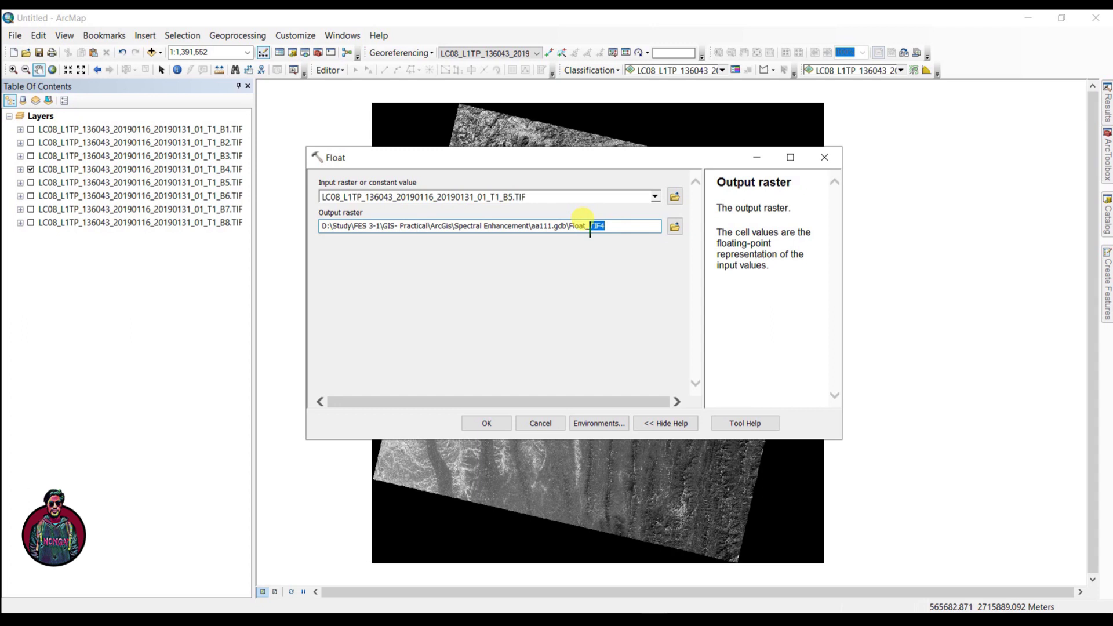
type("B5")
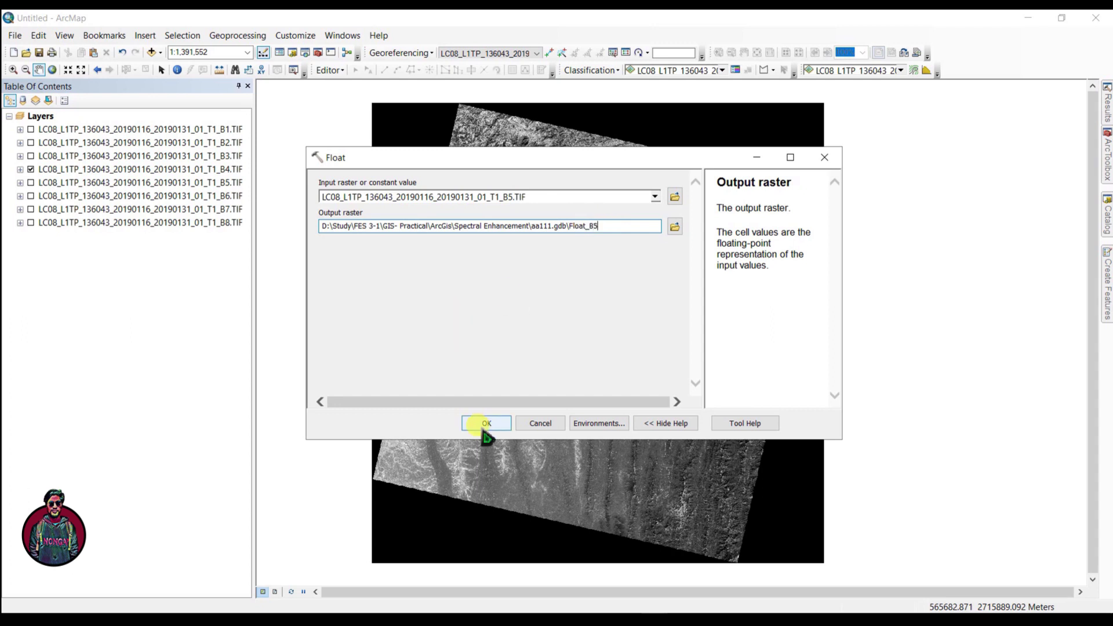
left_click(486, 426)
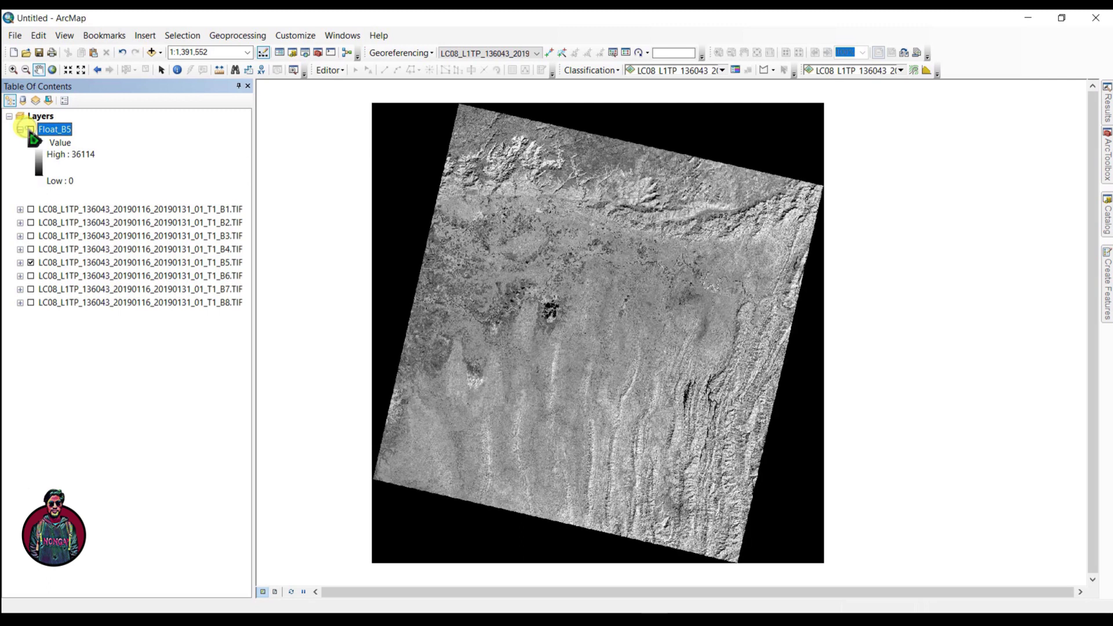
Check a Float_B5 pixel value on the map with the Identify tool.
left_click(29, 130)
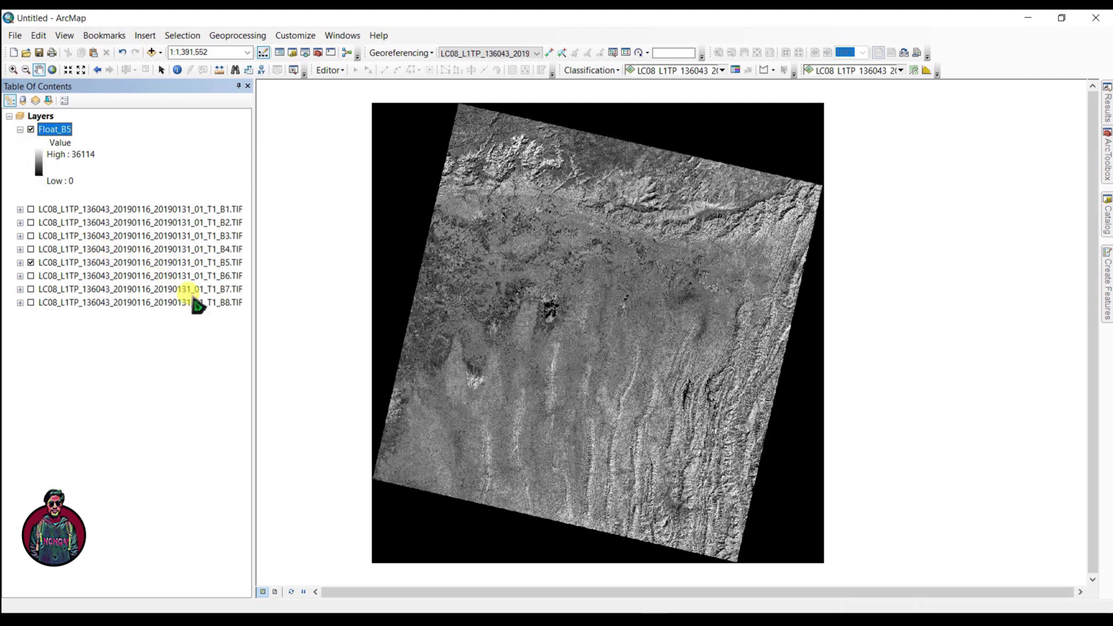
left_click(177, 70)
left_click(552, 306)
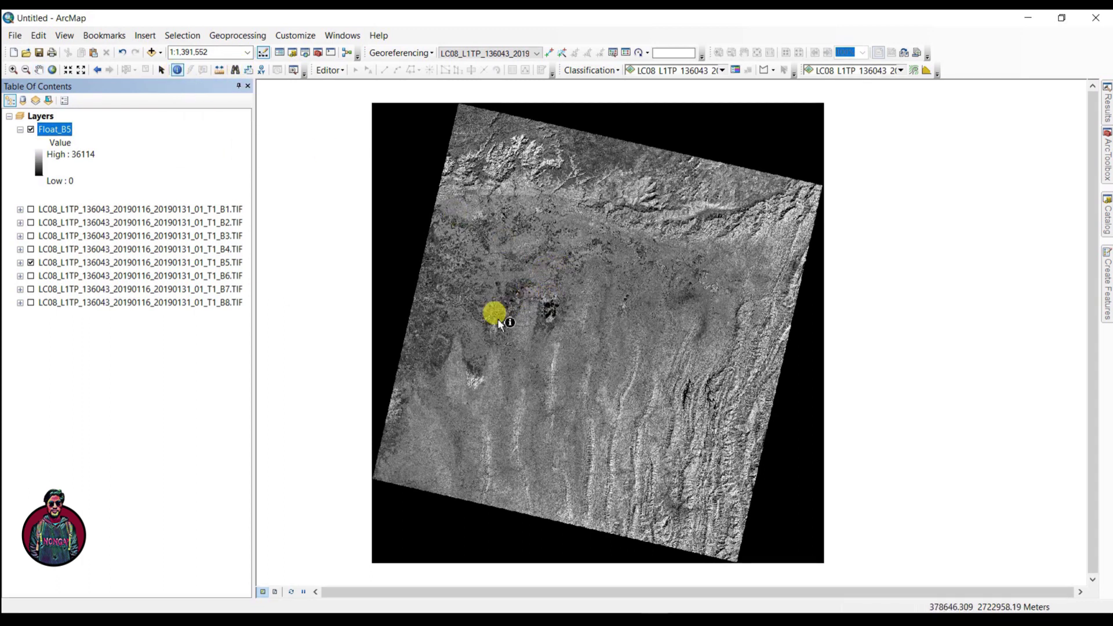
left_click(497, 322)
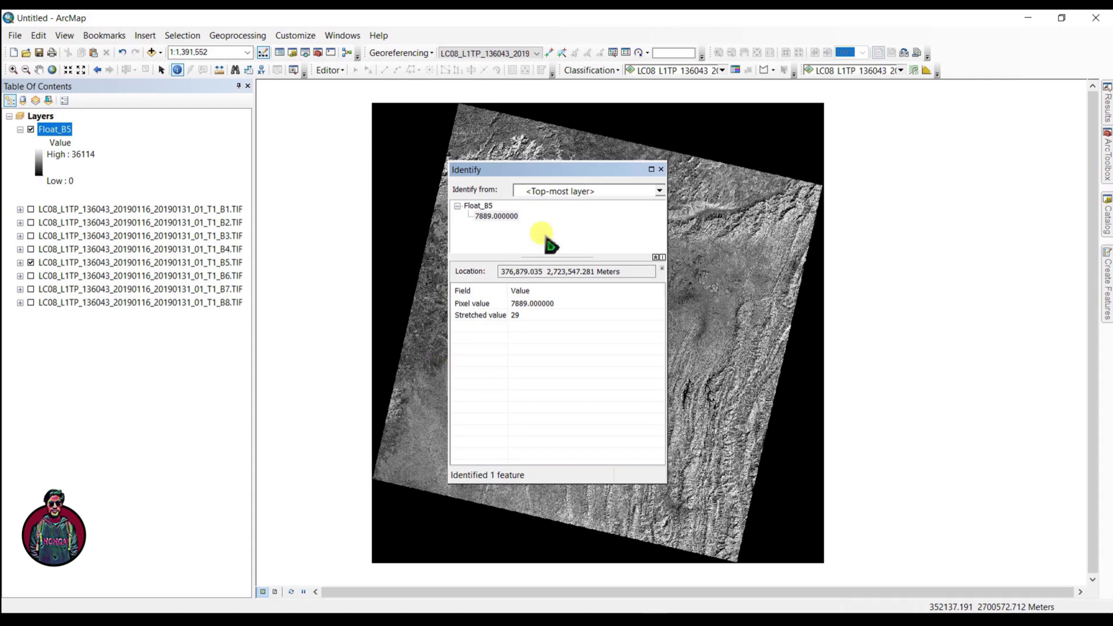
left_click(660, 169)
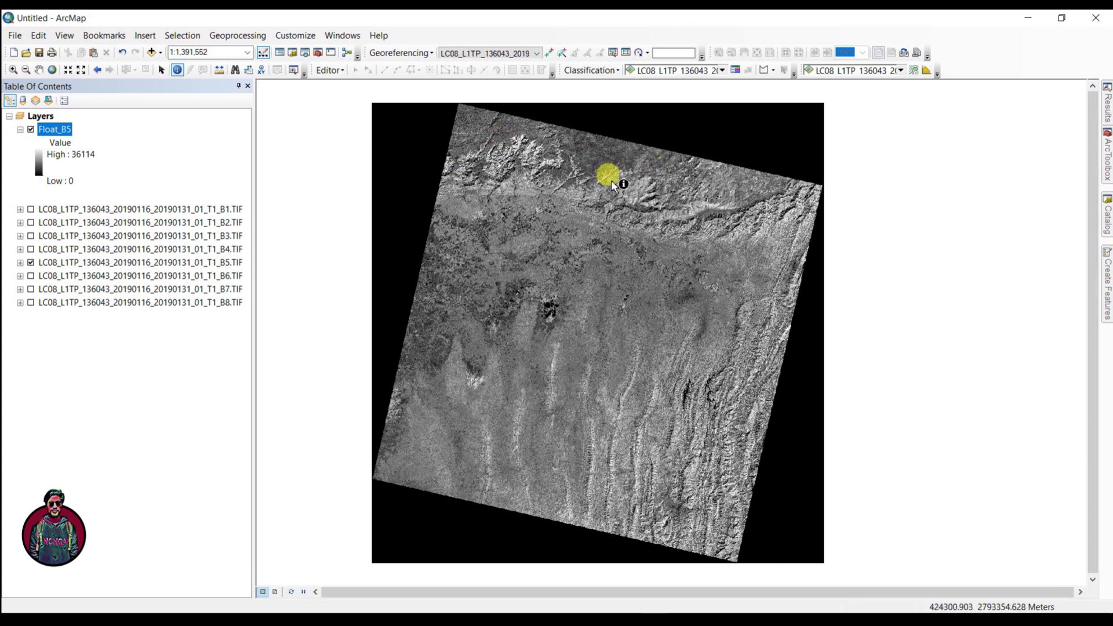
Convert the band 4 TIF to floating point with Float, output named Float_B4.
left_click(1107, 156)
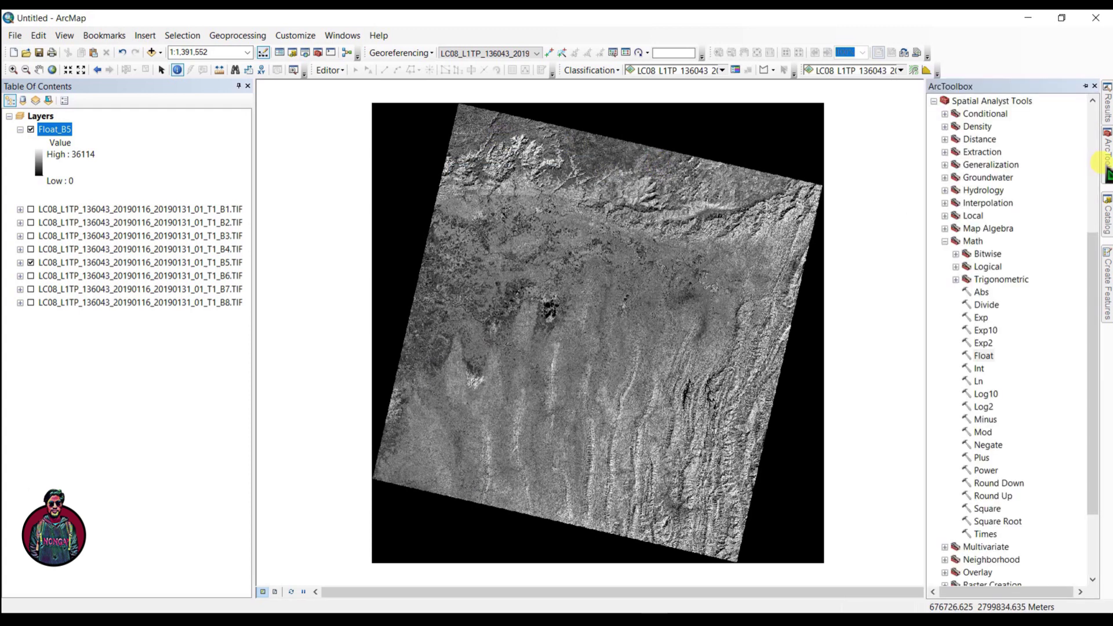
double_click(984, 355)
left_click(655, 196)
left_click(489, 262)
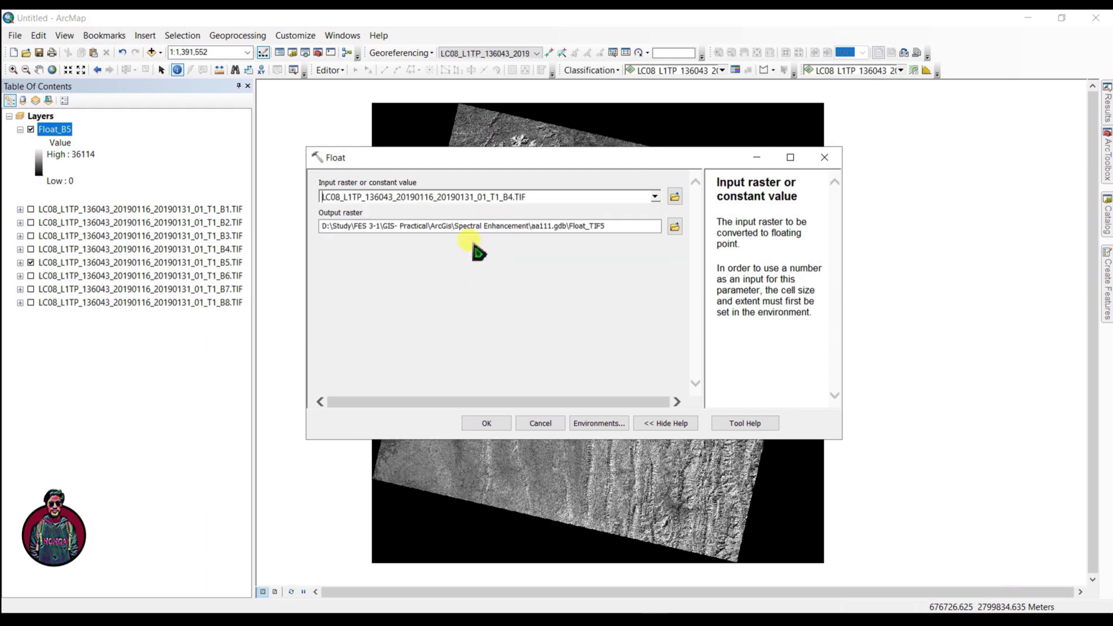
left_click_drag(615, 226, 589, 226)
type("B4")
left_click(485, 422)
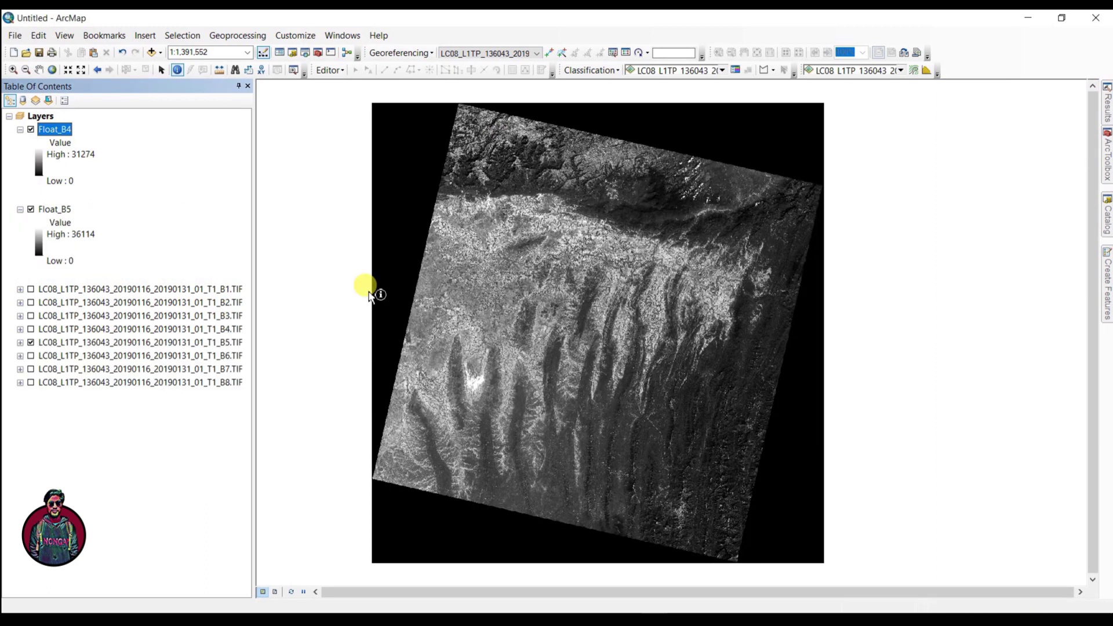
left_click(1108, 155)
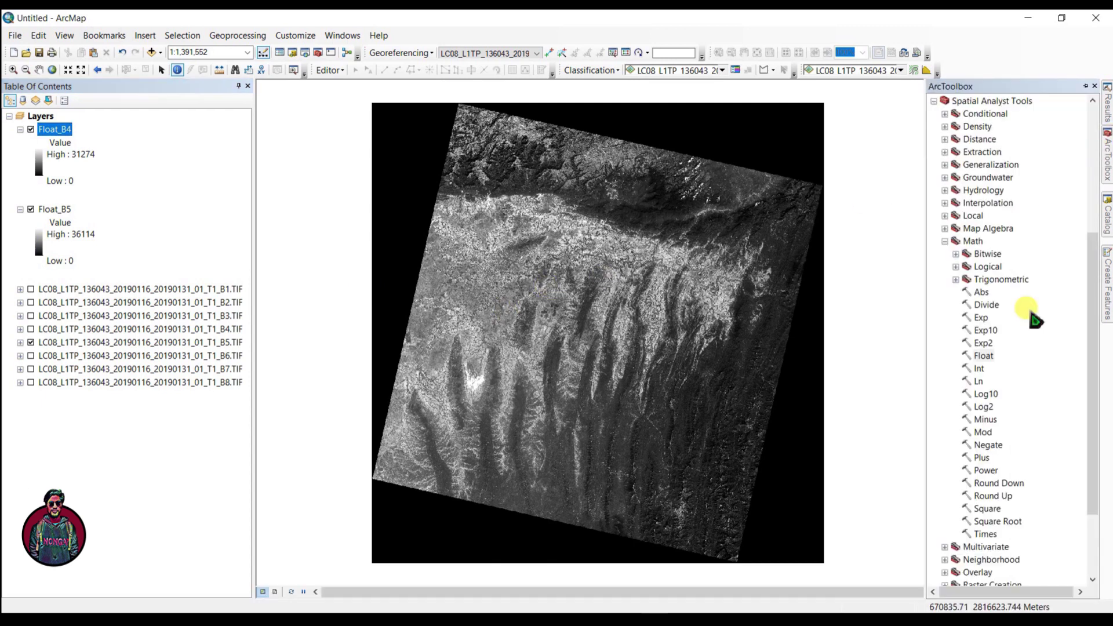
Set up Divide with Float_B5 as dividend and Float_B4 as divisor, renaming the output.
left_click(987, 306)
double_click(988, 306)
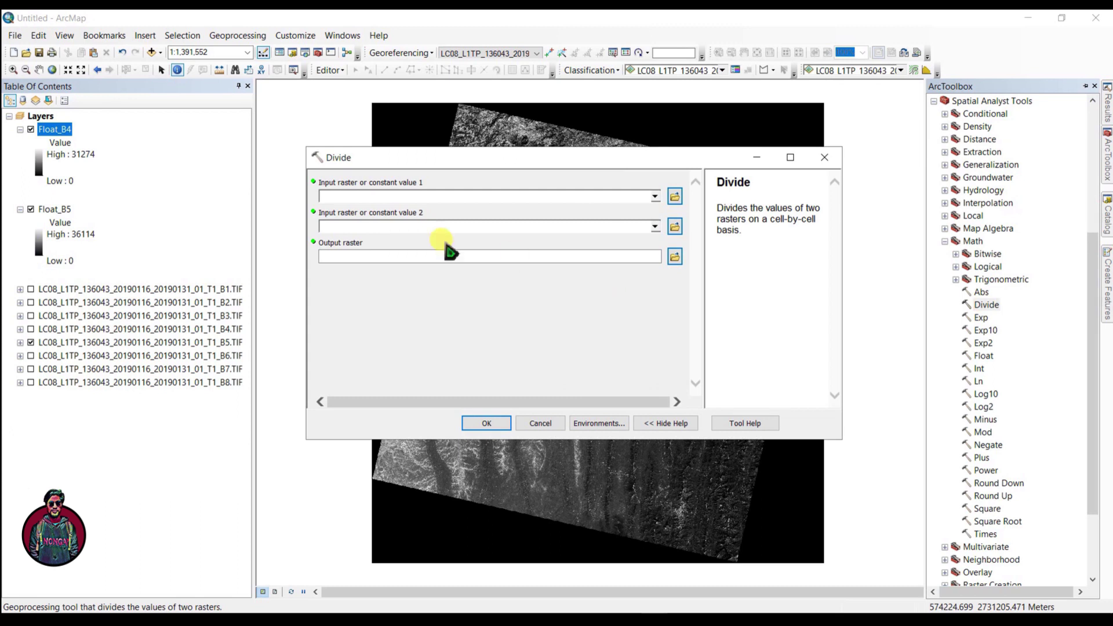
left_click(655, 197)
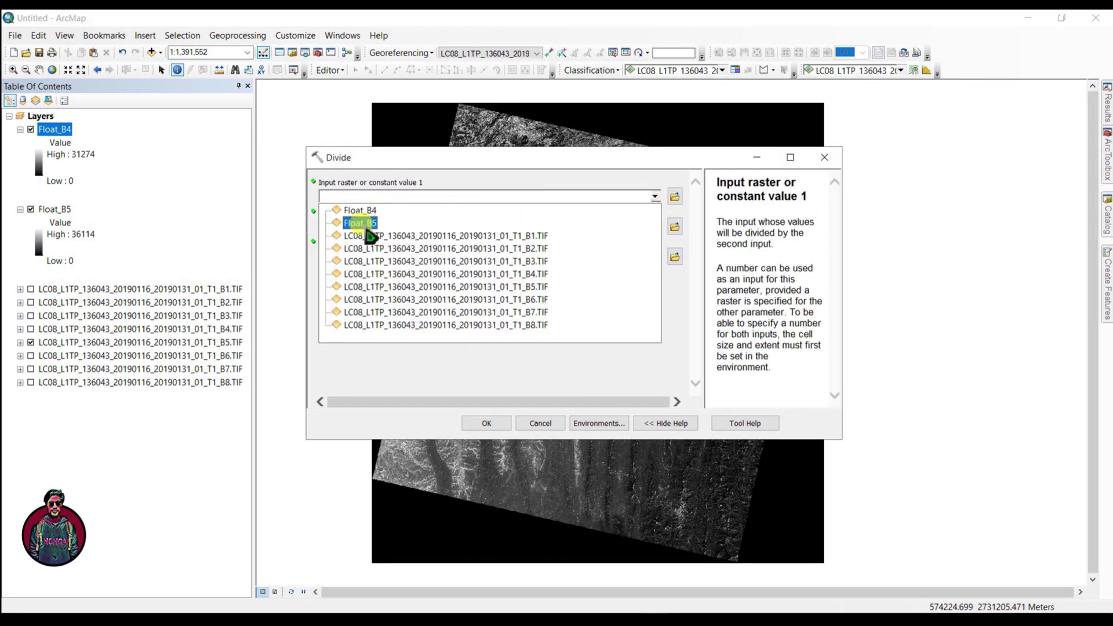
left_click(356, 224)
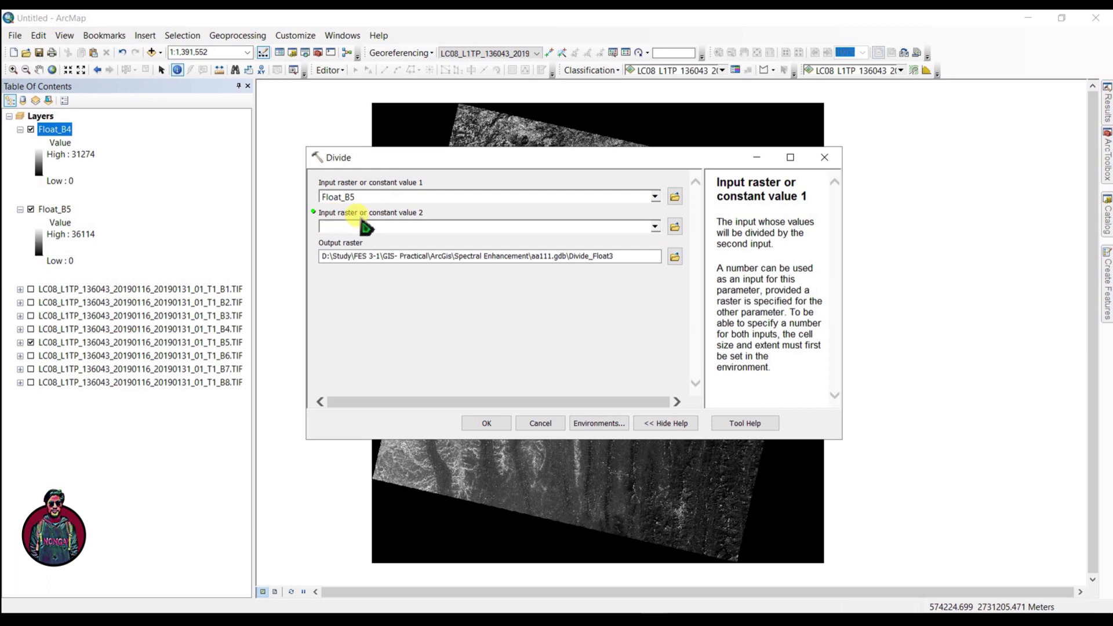
left_click(655, 227)
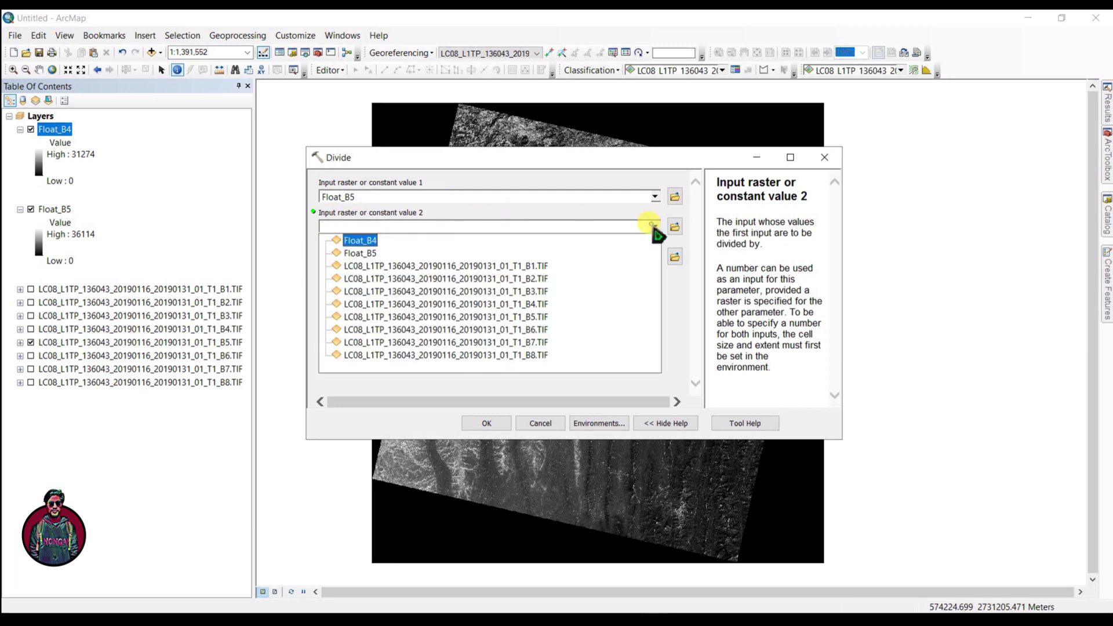
left_click(359, 241)
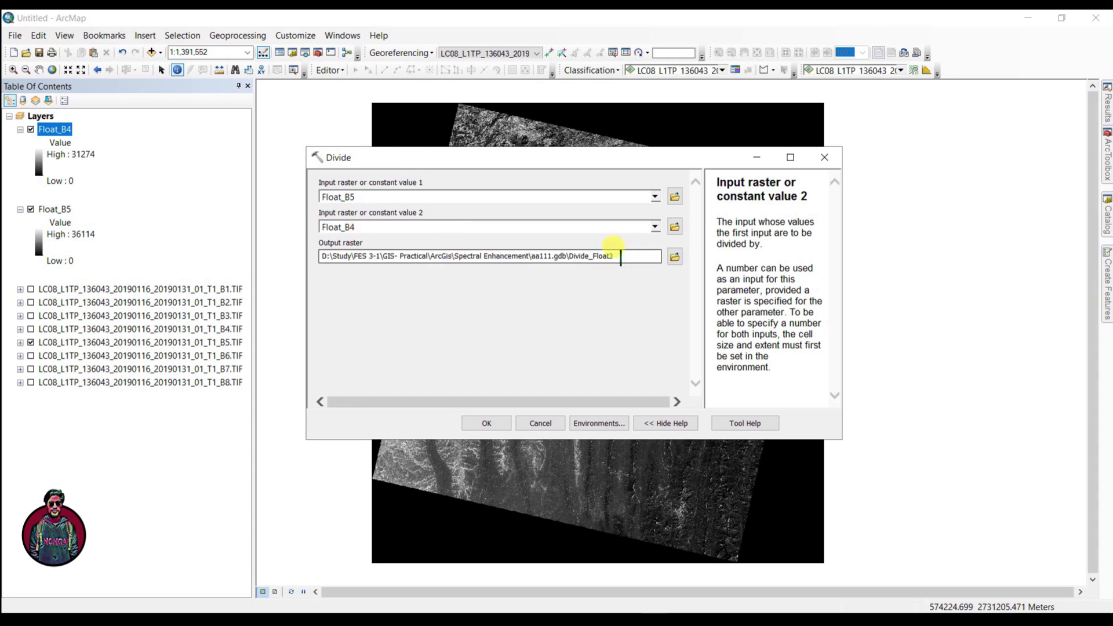
left_click_drag(614, 256, 596, 255)
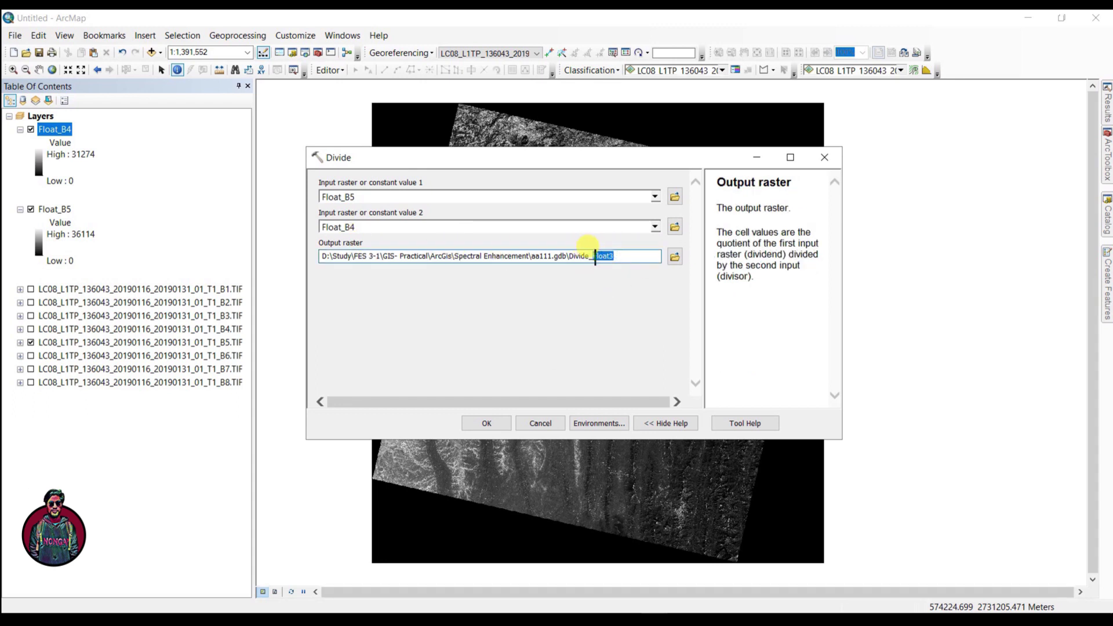
type("B4by5")
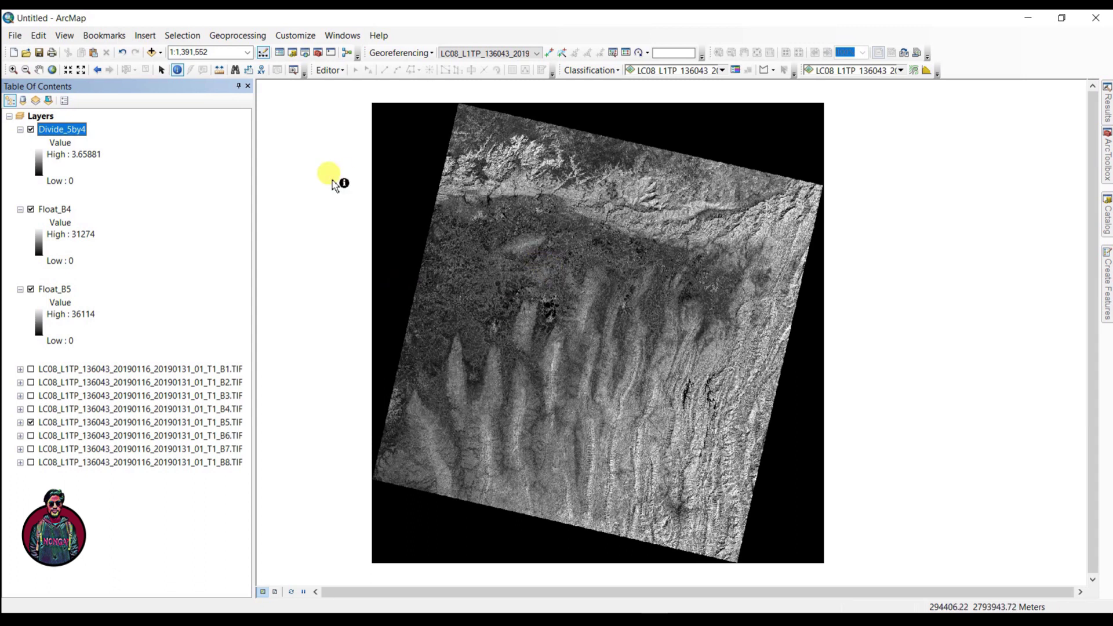
Zoom in on the upper part of the Divide_5by4 ratio image to inspect it.
left_click(13, 69)
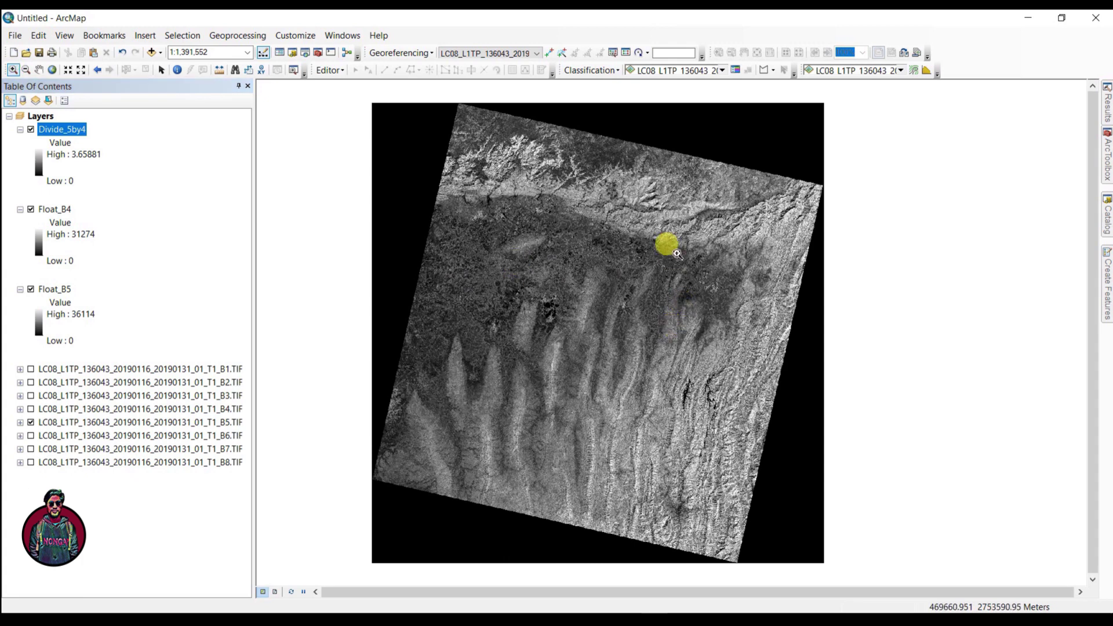
left_click(644, 241)
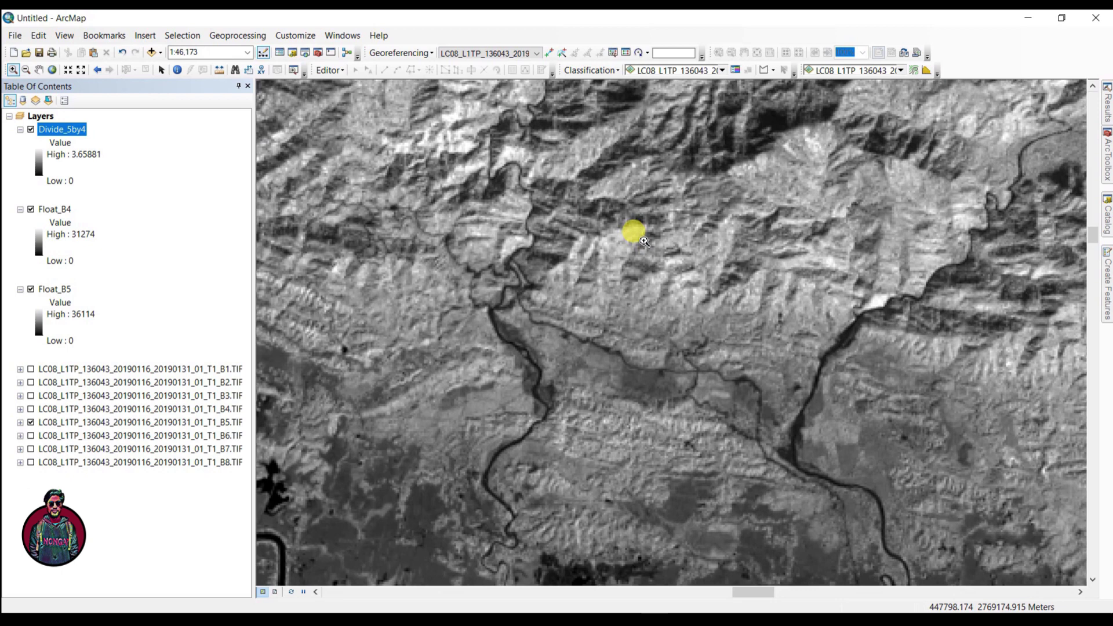
scroll(622, 257, "up", 1)
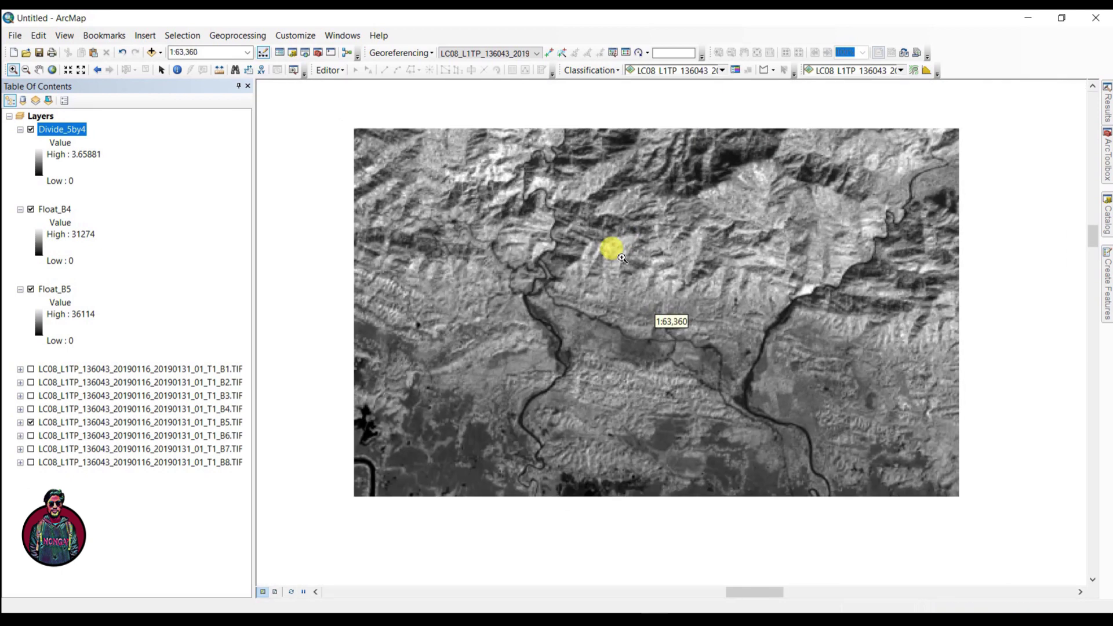
scroll(623, 258, "up", 1)
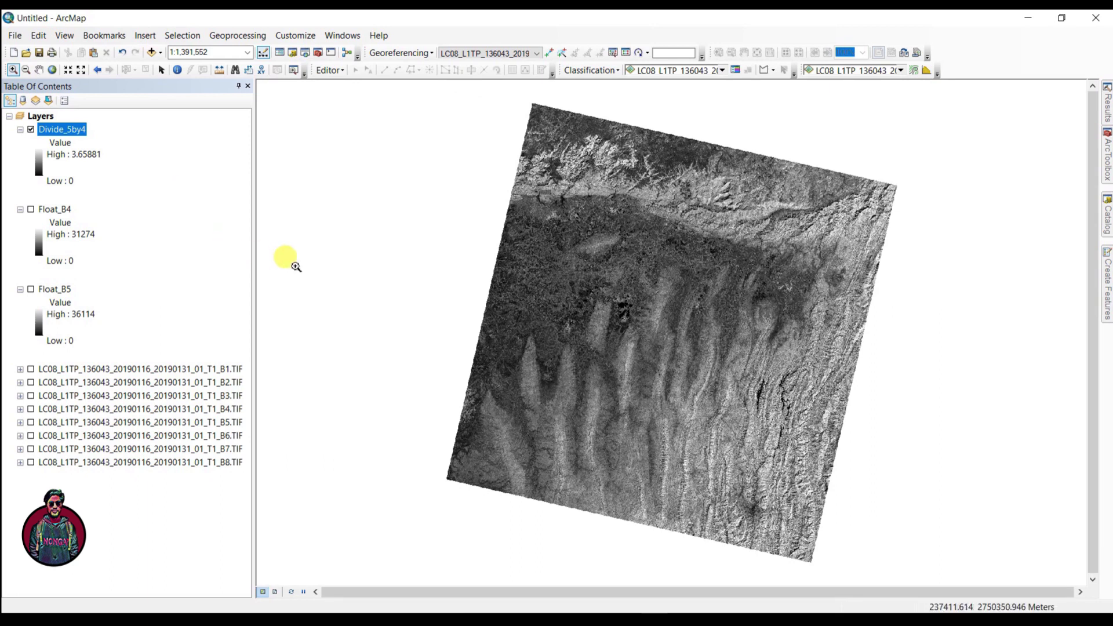
Compute the square root of Divide_5by4, saving the output as SquareR_5by4.
left_click(1108, 165)
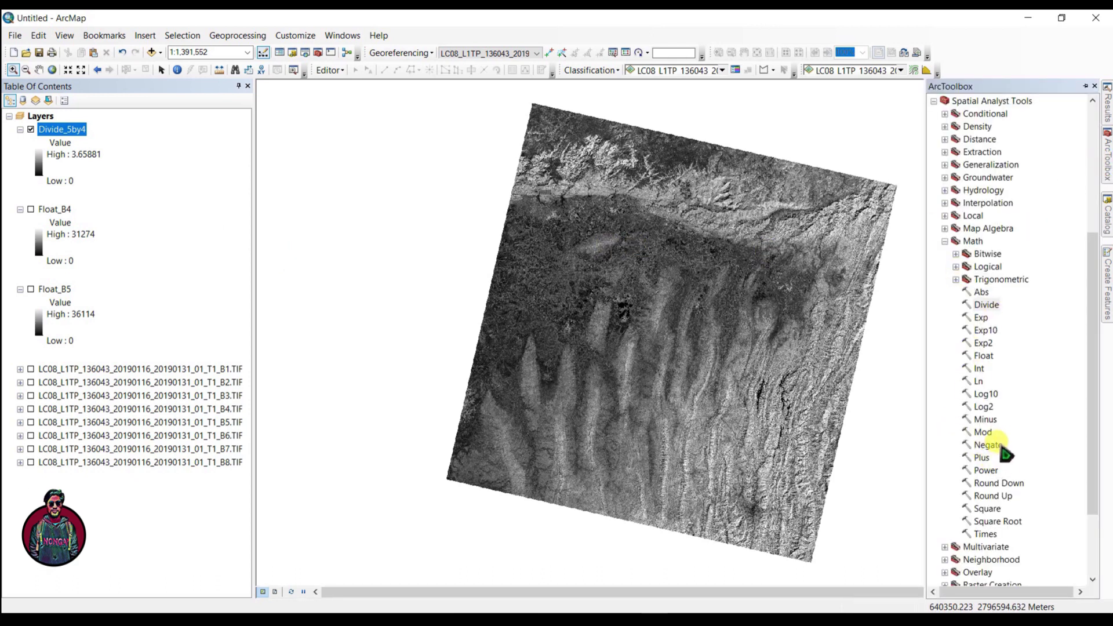
double_click(998, 521)
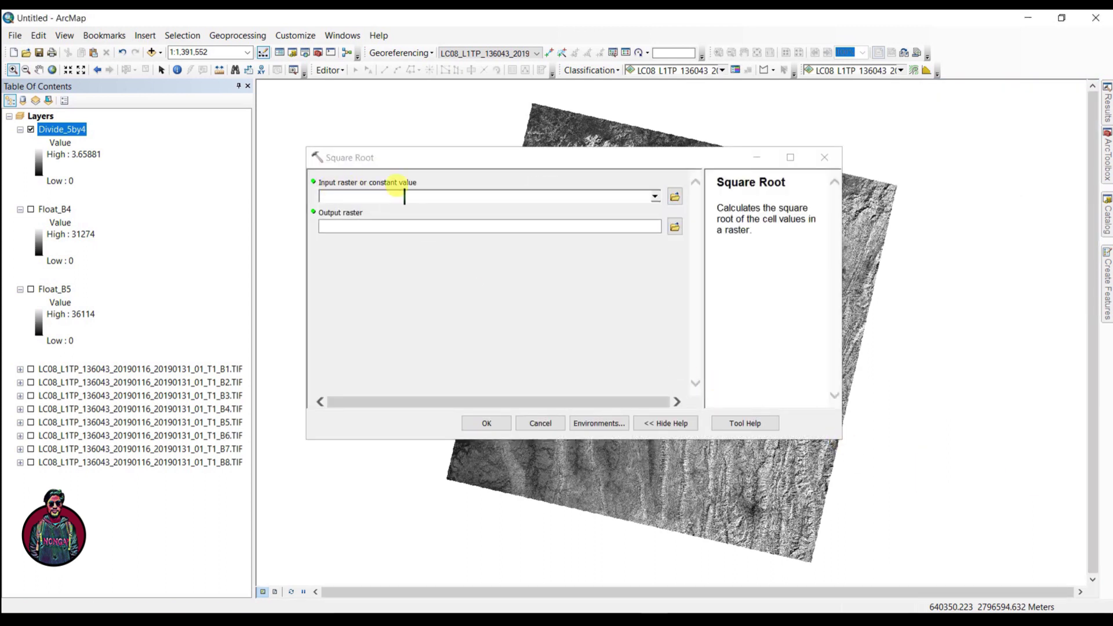
left_click(655, 197)
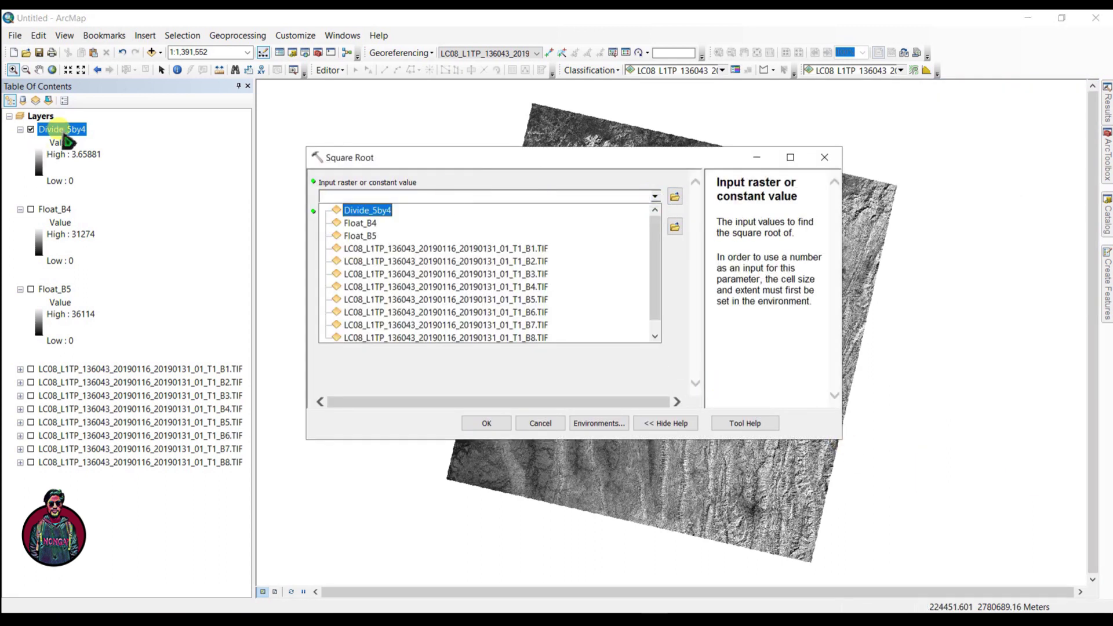
left_click(371, 210)
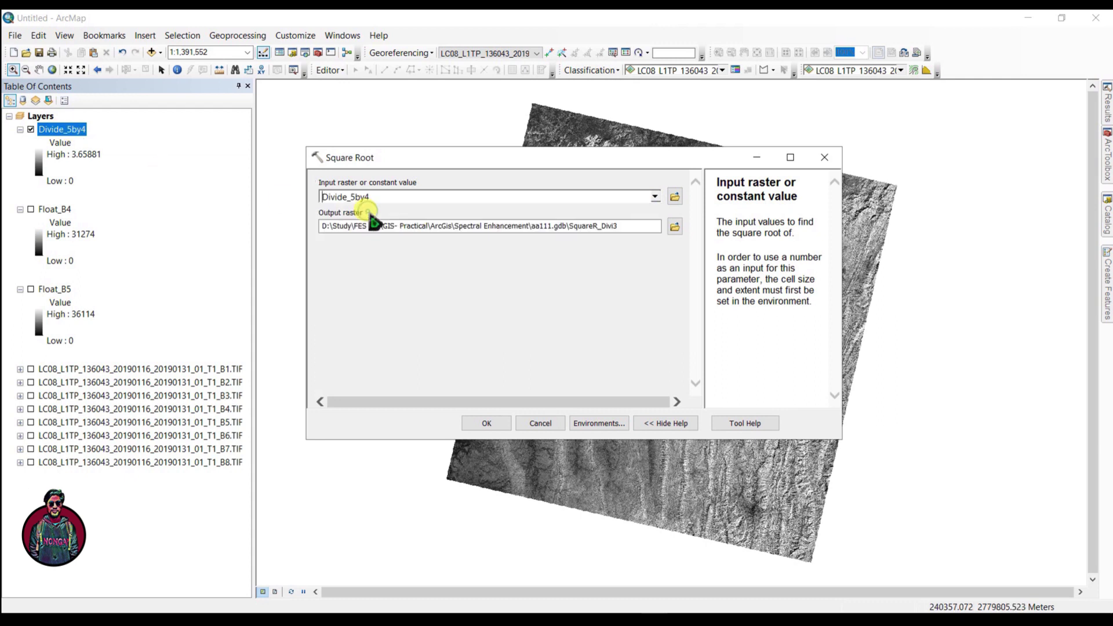
left_click_drag(623, 226, 607, 232)
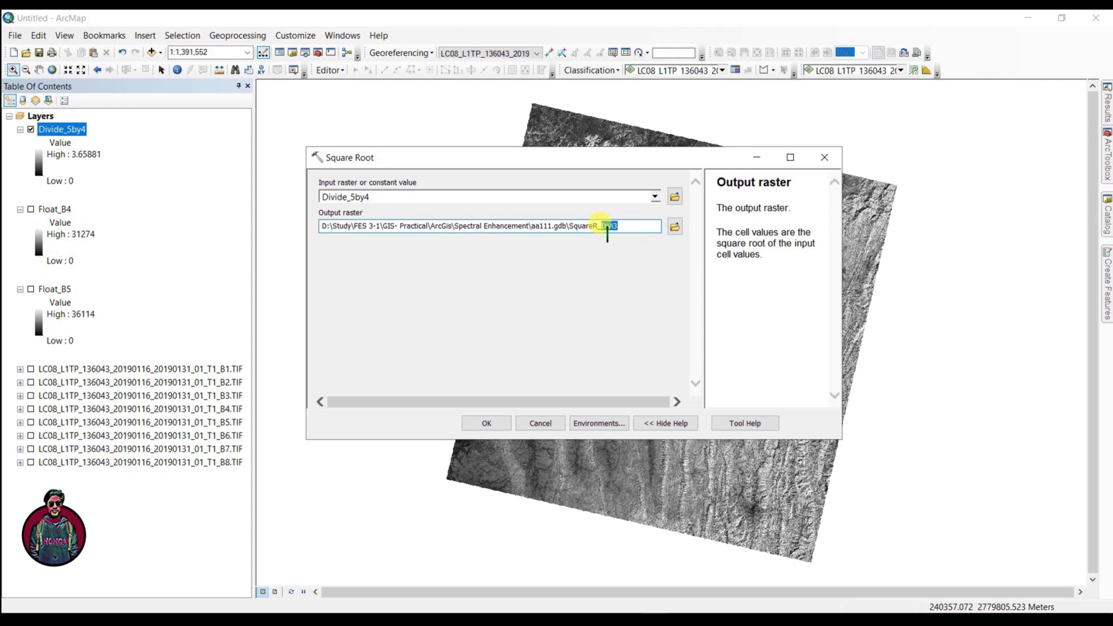
type("5by4")
key("Return")
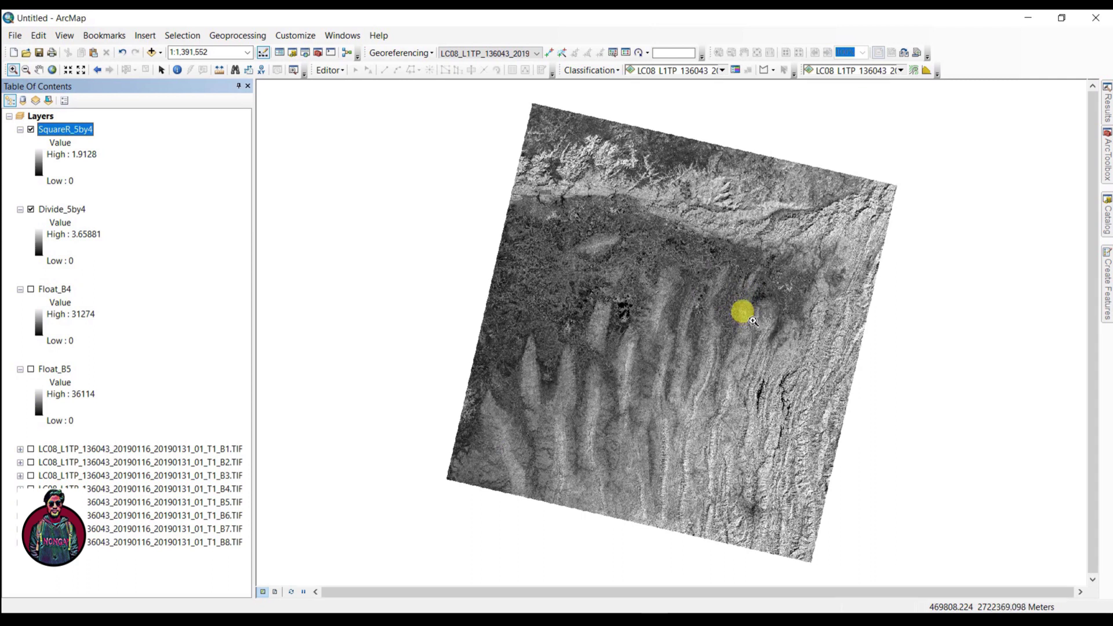
Zoom into a small area and toggle SquareR_5by4 on and off to compare, leaving it hidden.
left_click_drag(757, 320, 786, 336)
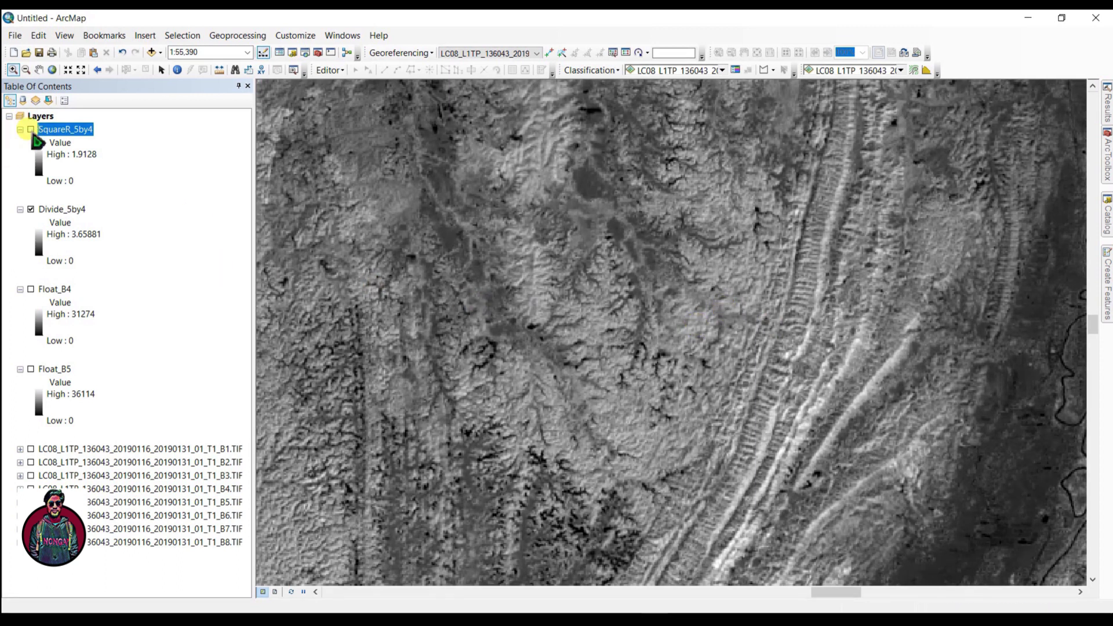
left_click(31, 131)
left_click(31, 129)
left_click(32, 130)
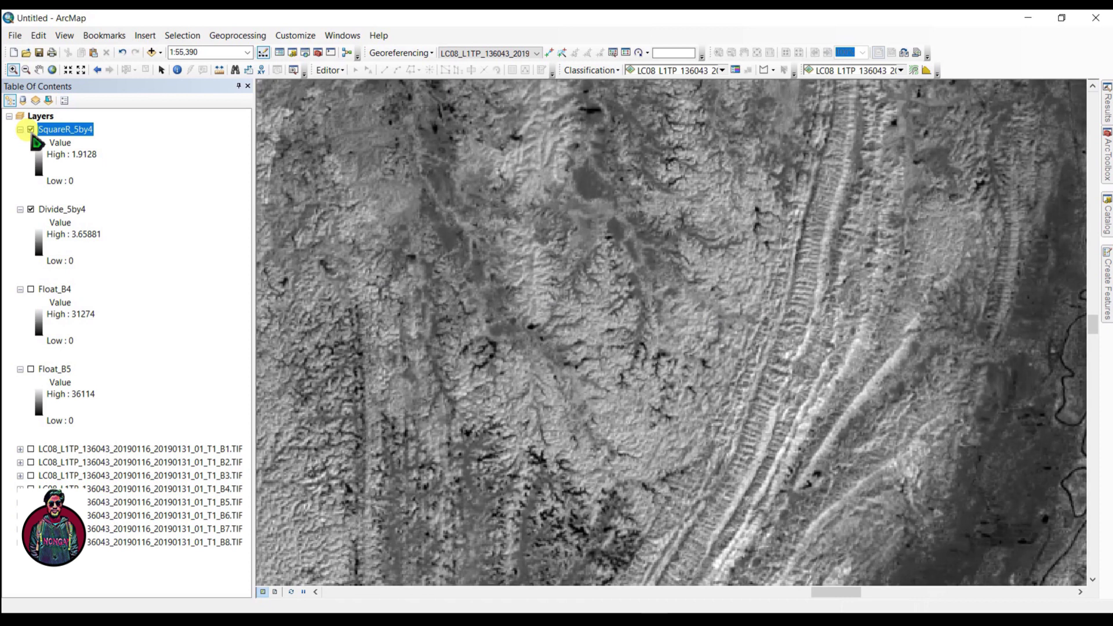
left_click(31, 130)
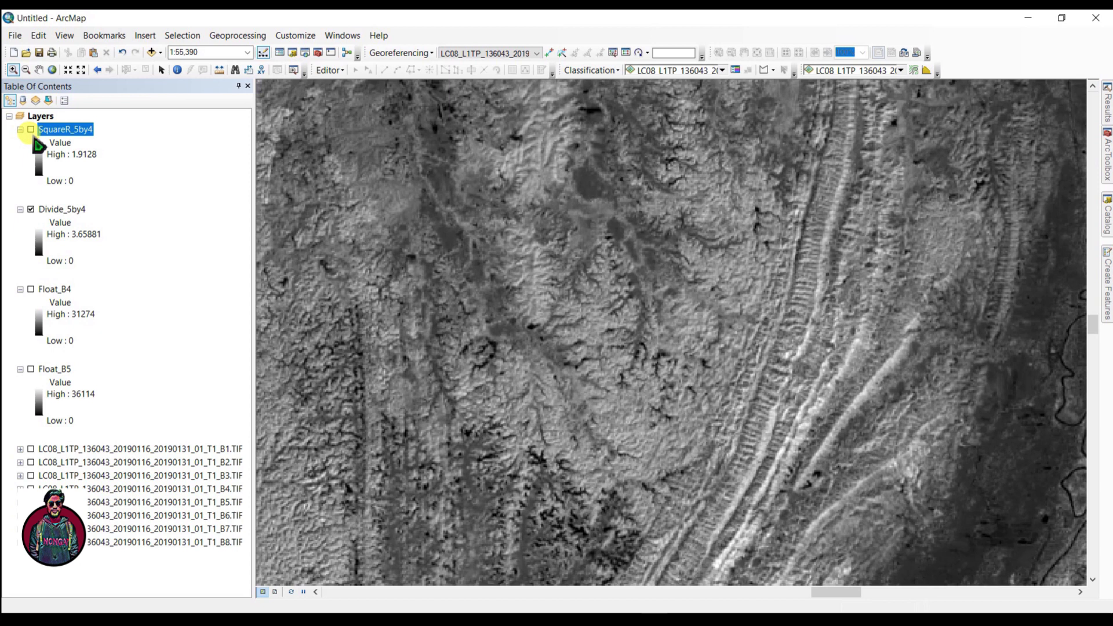
Return to the full scene and open the Map Algebra Raster Calculator.
left_click(52, 69)
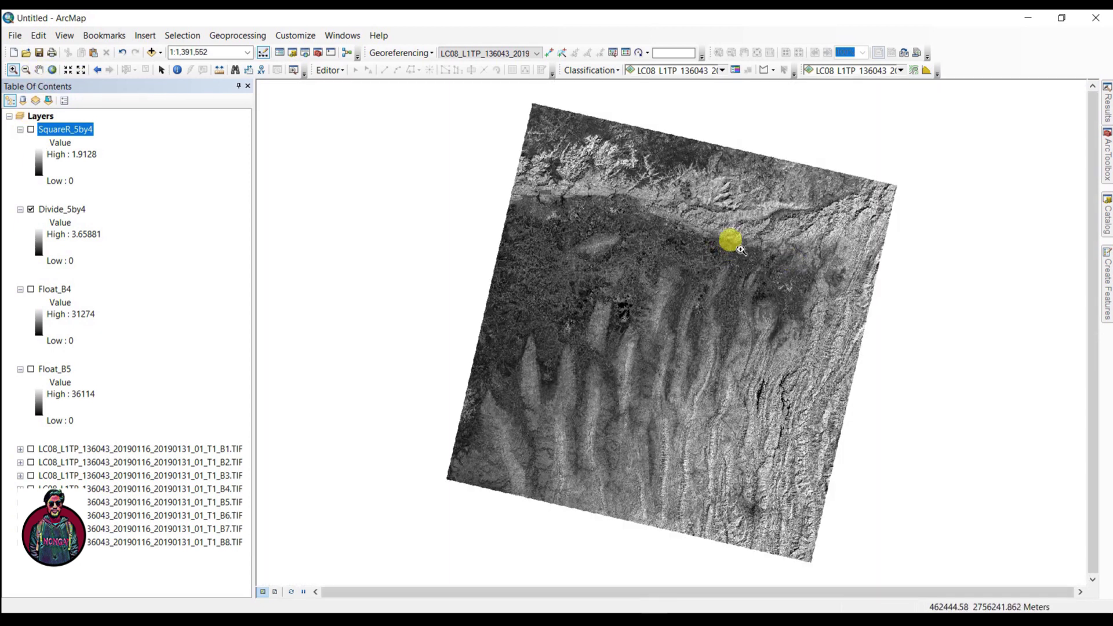
left_click(1108, 155)
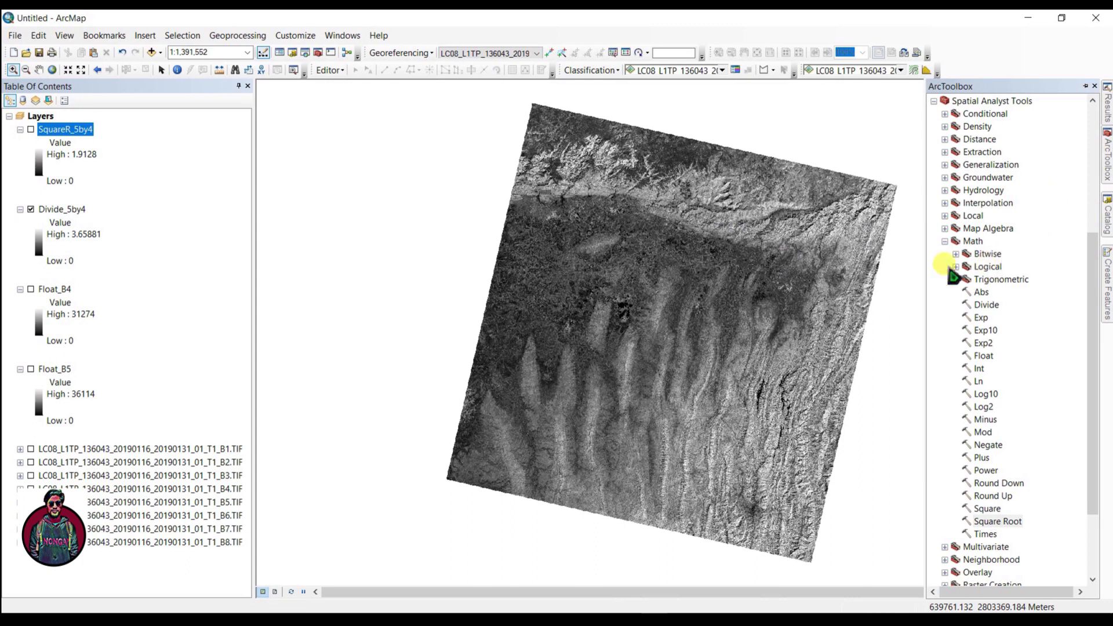
left_click(946, 241)
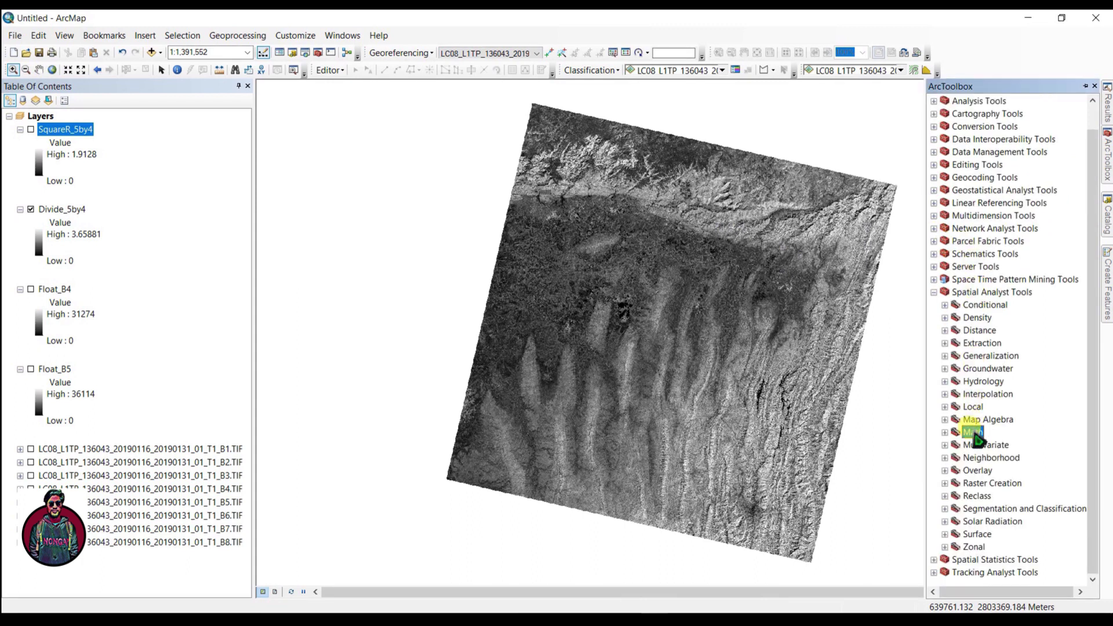
double_click(986, 421)
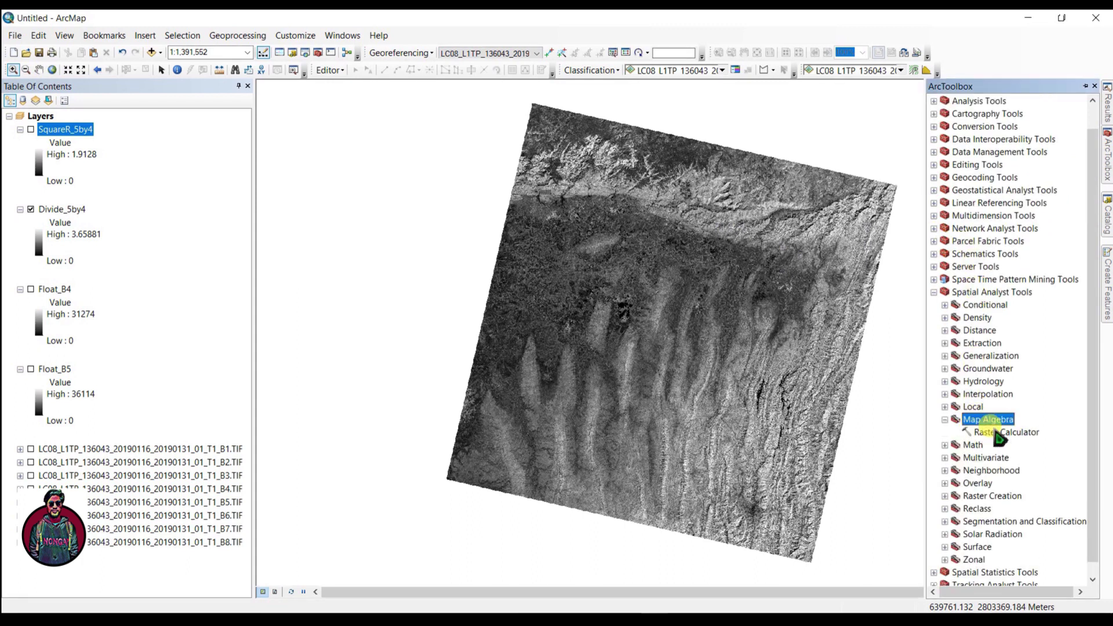
double_click(999, 434)
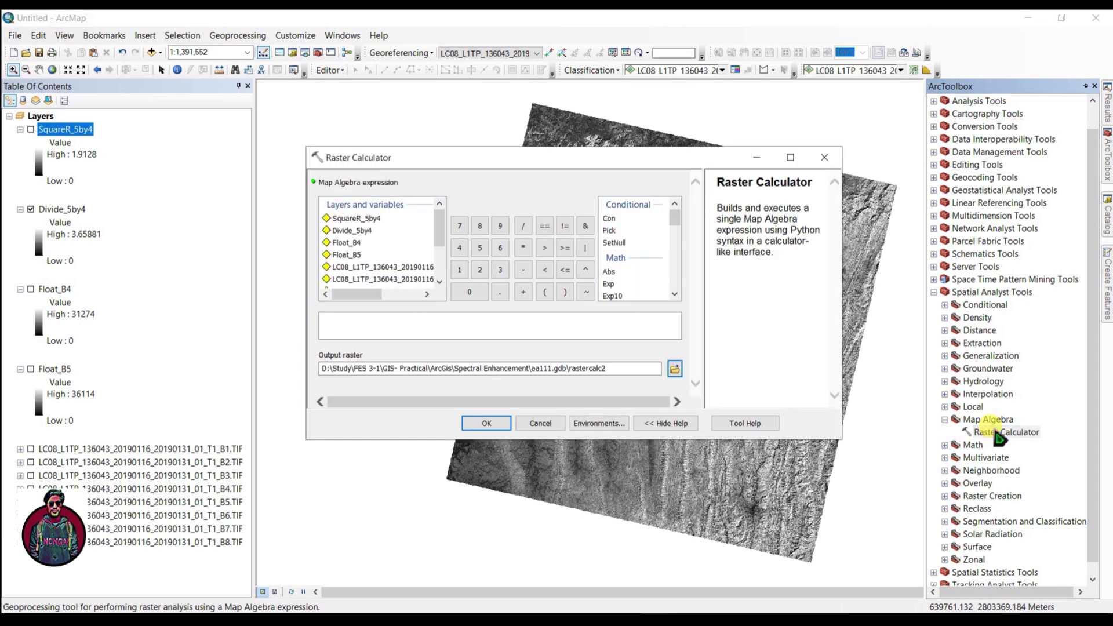
left_click(570, 320)
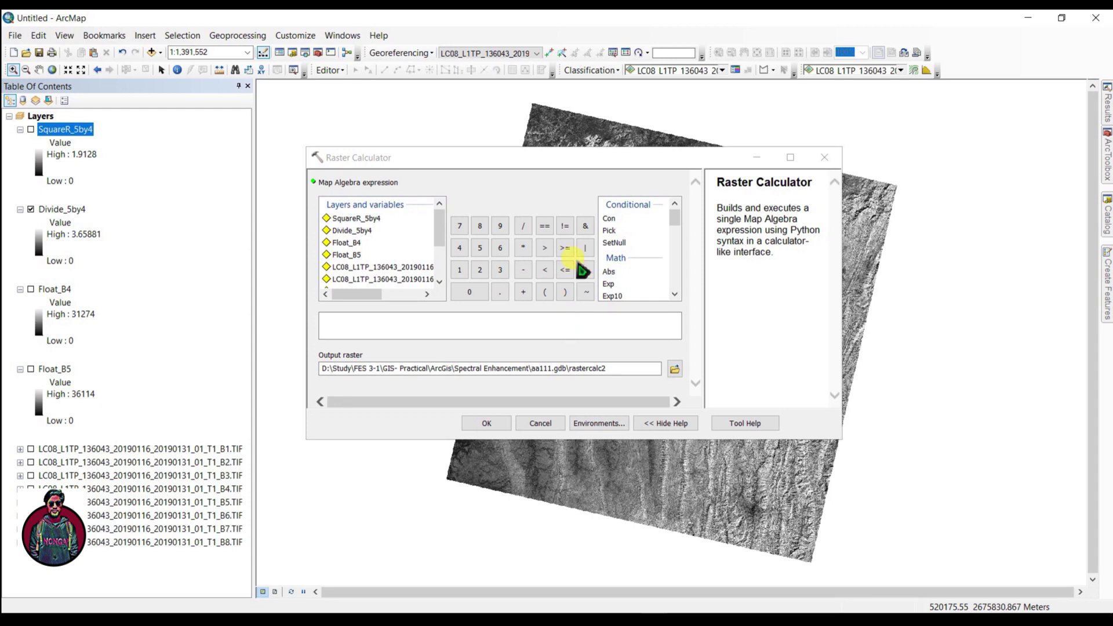
scroll(638, 266, "down", 1)
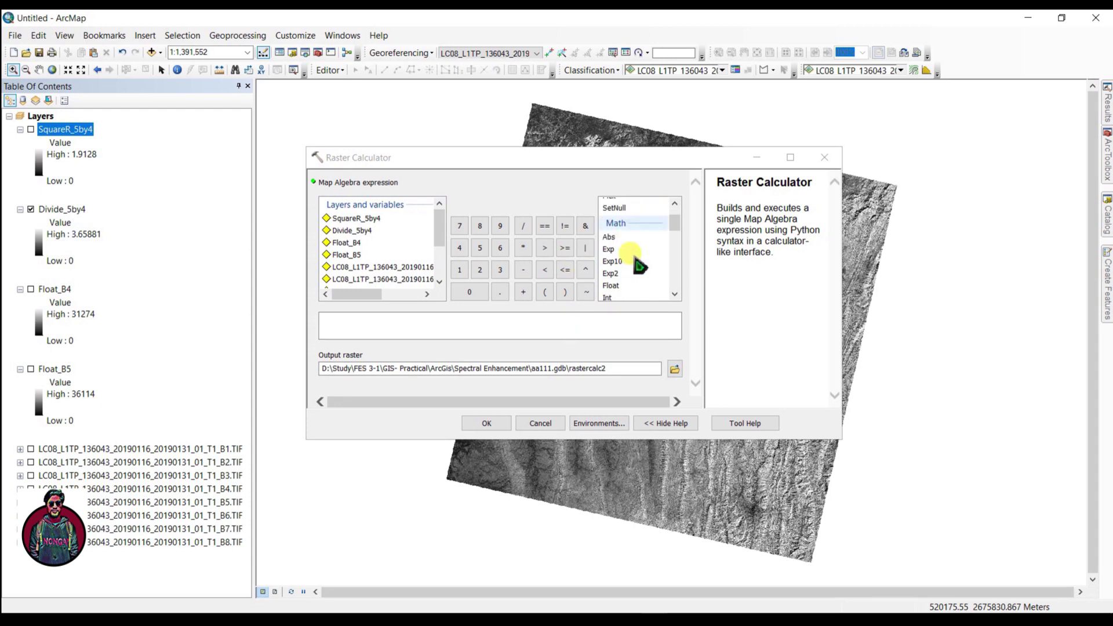
scroll(639, 266, "down", 2)
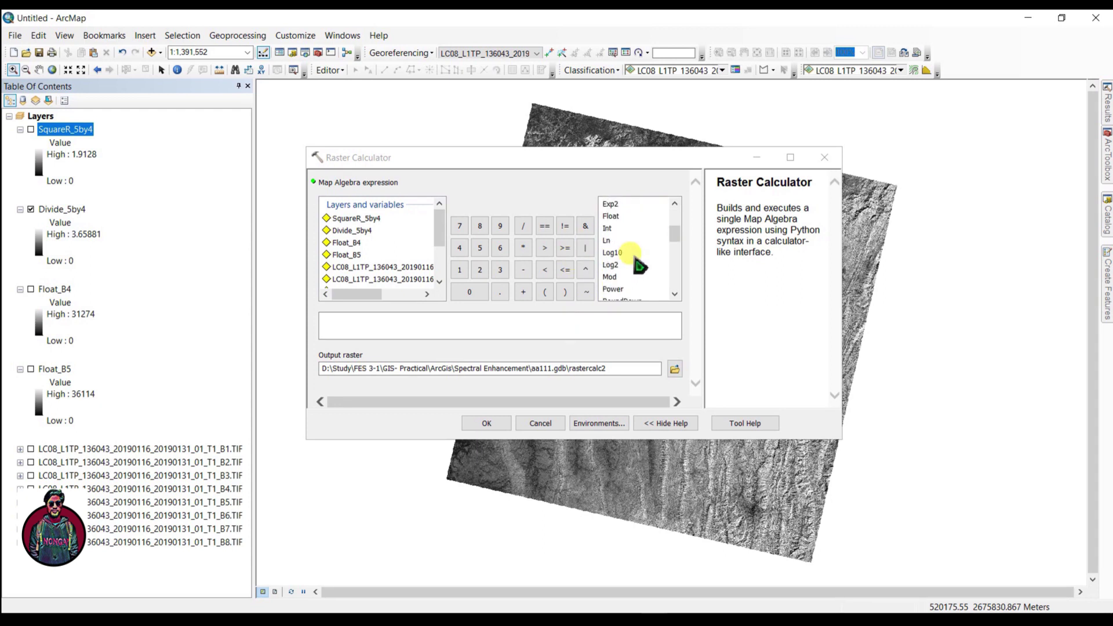
scroll(640, 265, "down", 2)
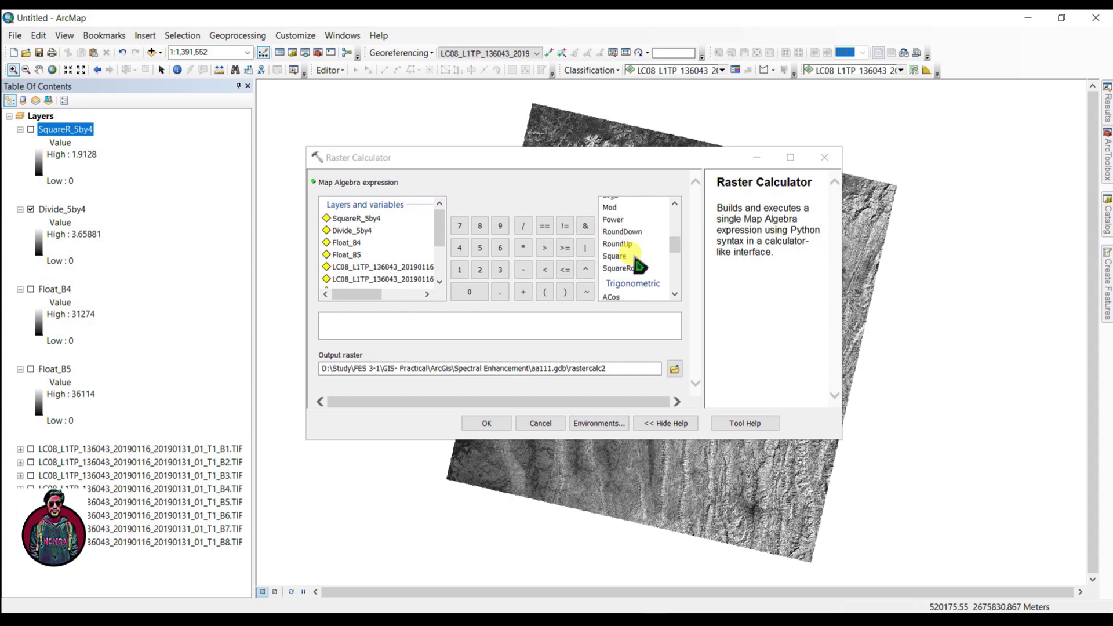
scroll(640, 265, "down", 1)
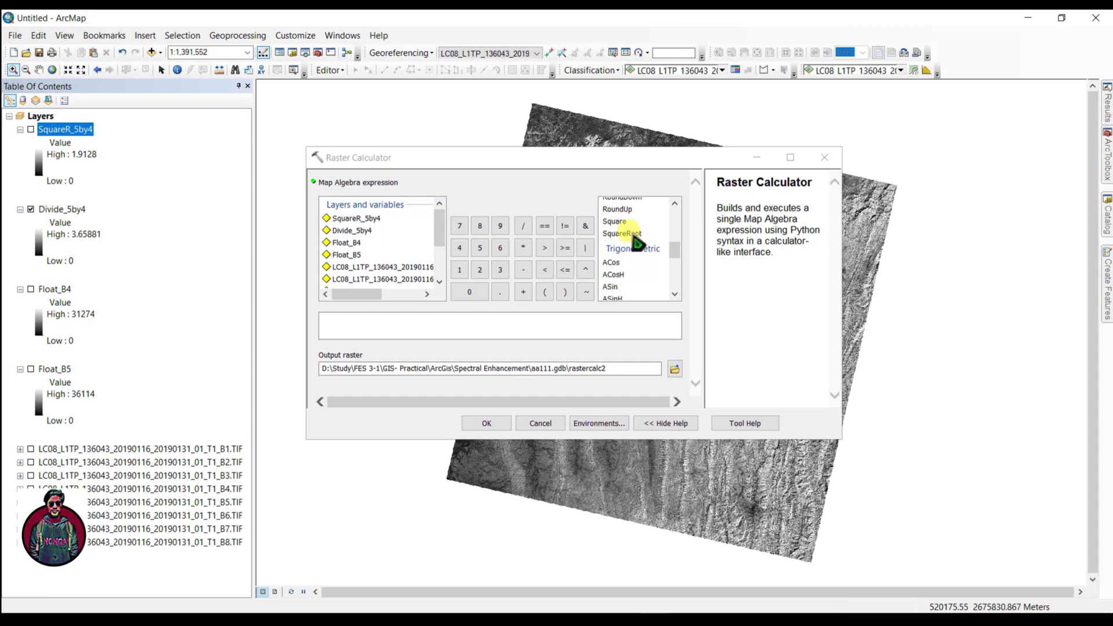
Enter SquareRoot("Float_B5" / "Float_B4") and name the output rastercalc_sqR5by4.
double_click(638, 234)
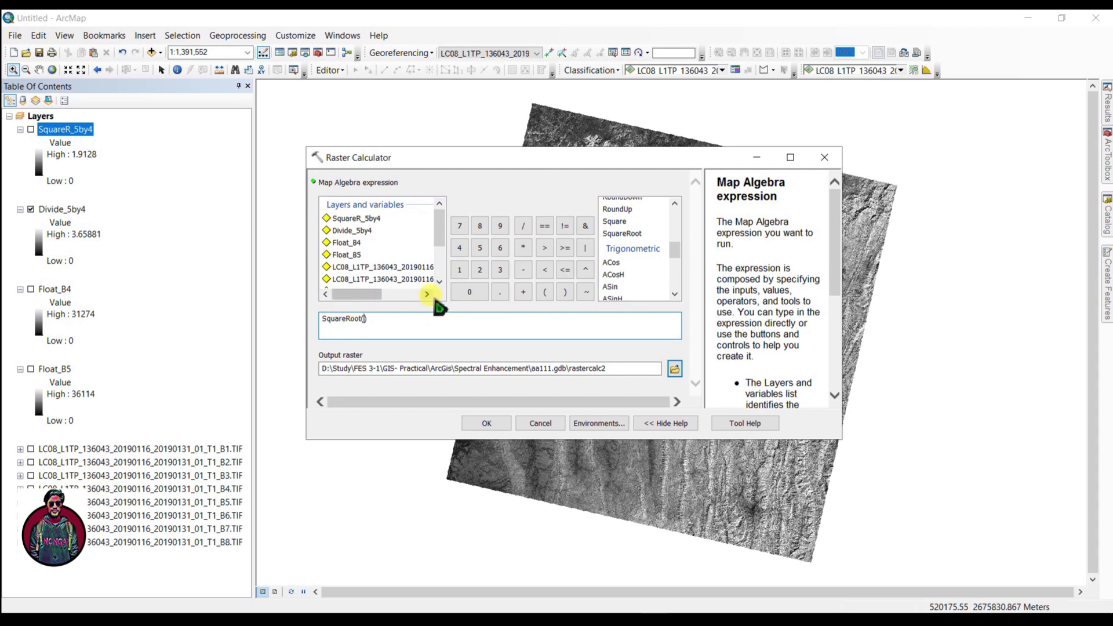
double_click(355, 255)
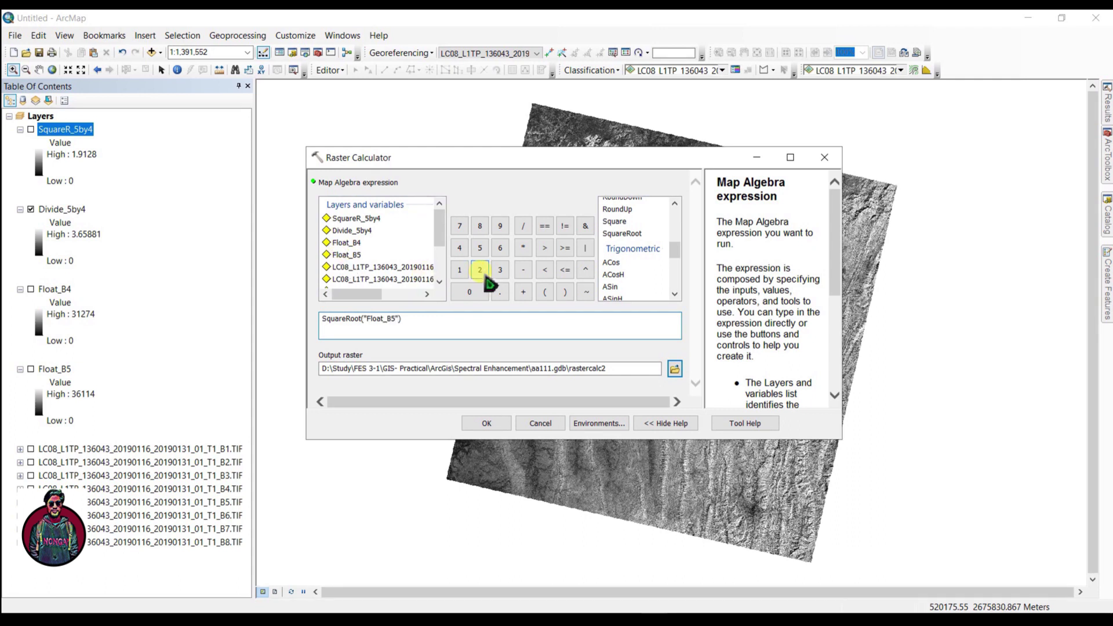
left_click(523, 227)
left_click(350, 243)
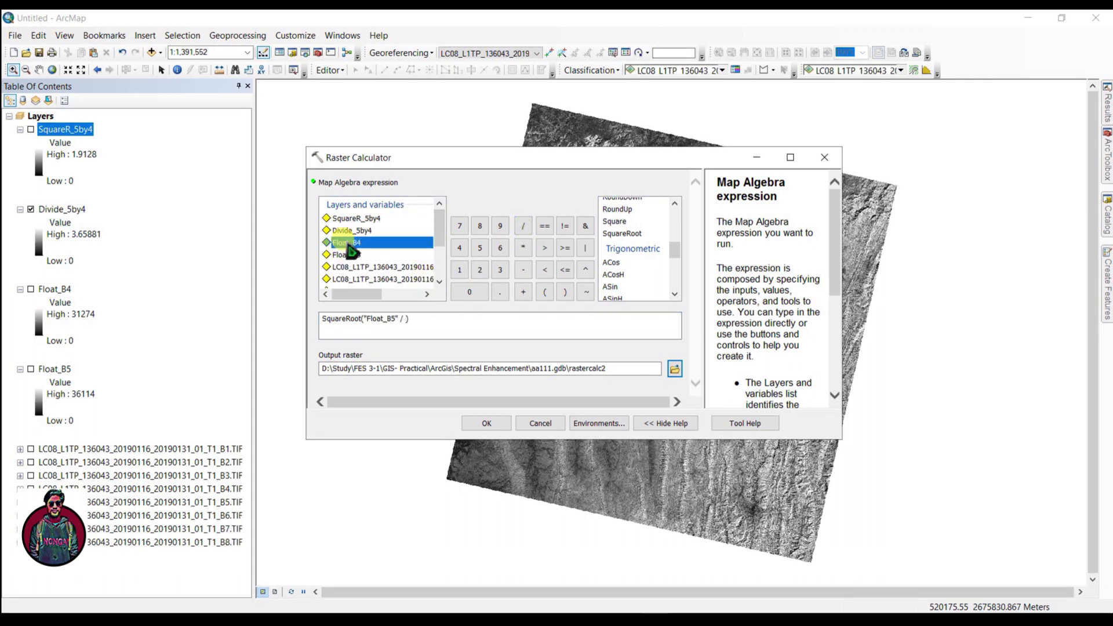
double_click(349, 243)
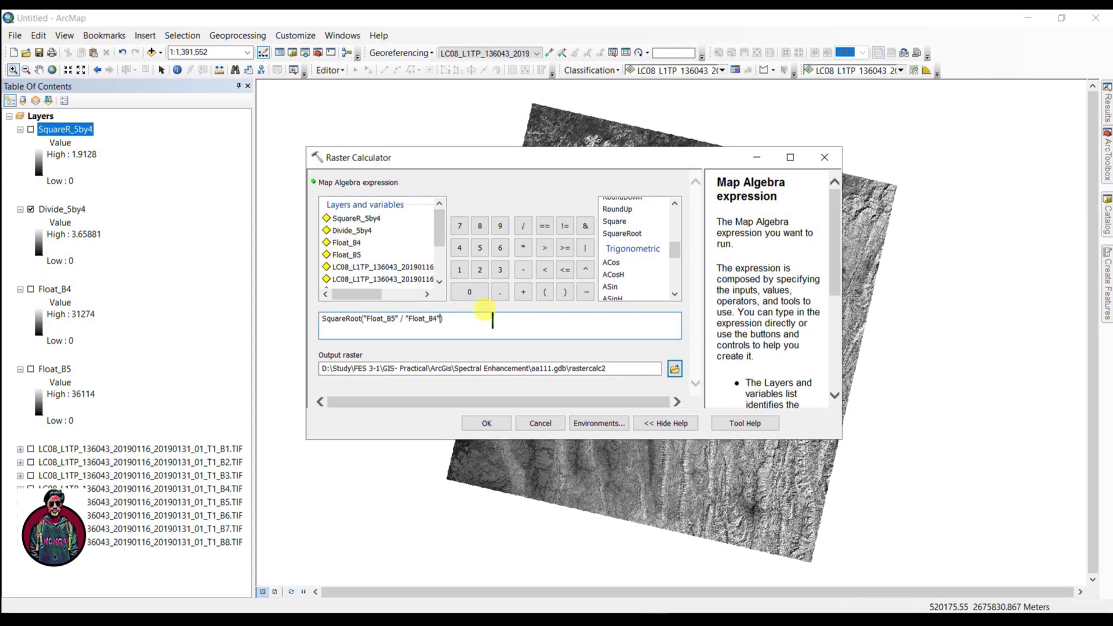
left_click(610, 369)
key("BackSpace")
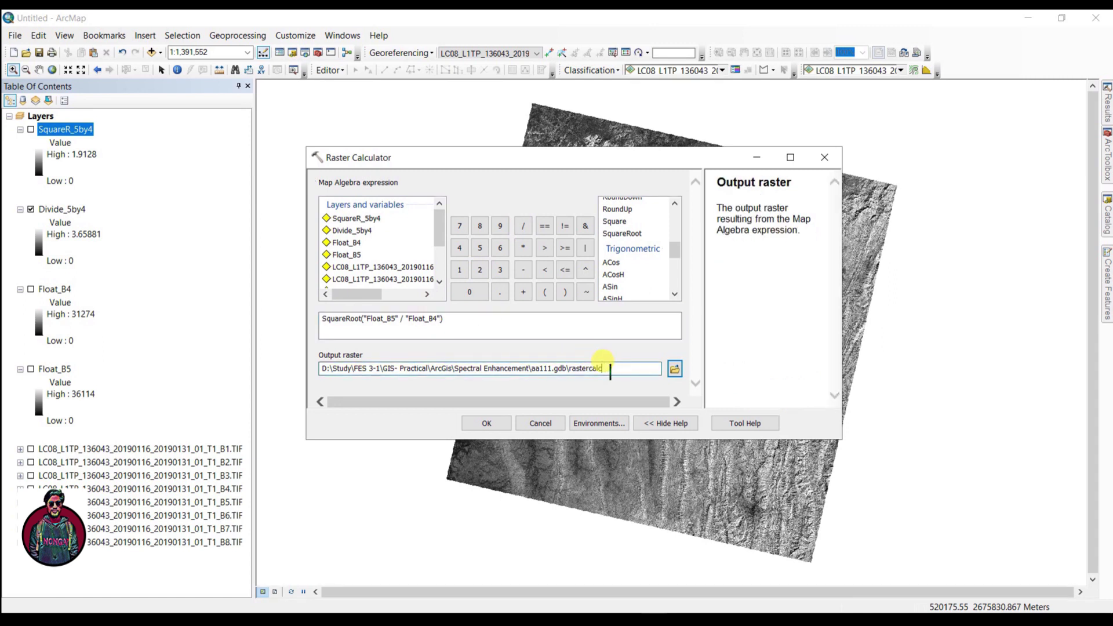
type("_sqR5by4")
Create rastercalc_sqR5by4, compare it with SquareR_5by4, then reopen the Raster Calculator.
left_click(489, 422)
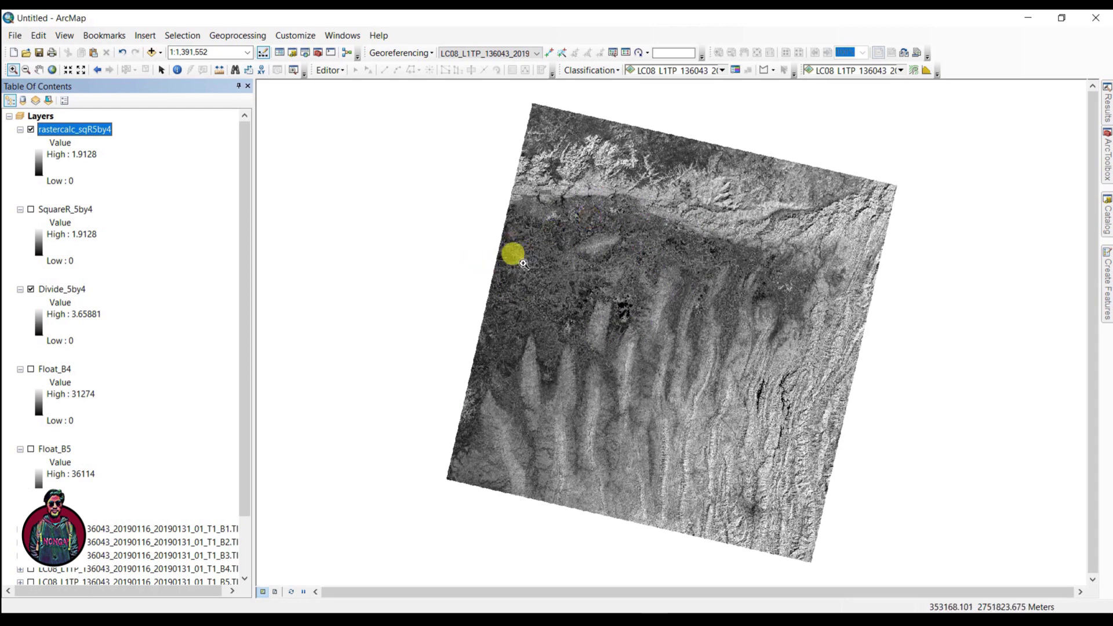
left_click(31, 210)
left_click(31, 130)
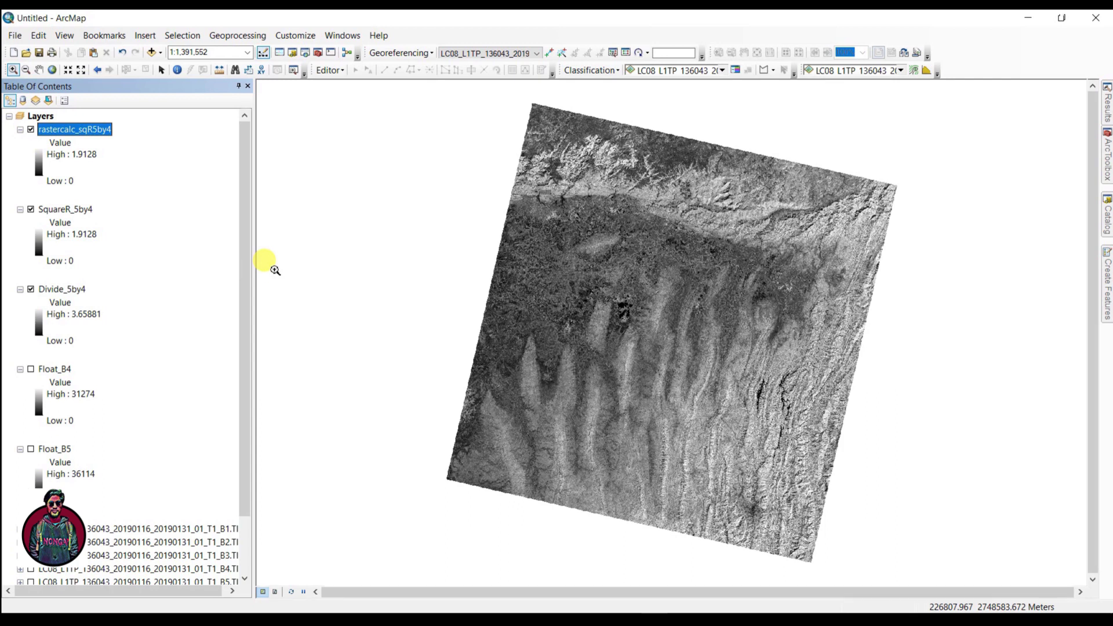
left_click(1101, 174)
double_click(1007, 432)
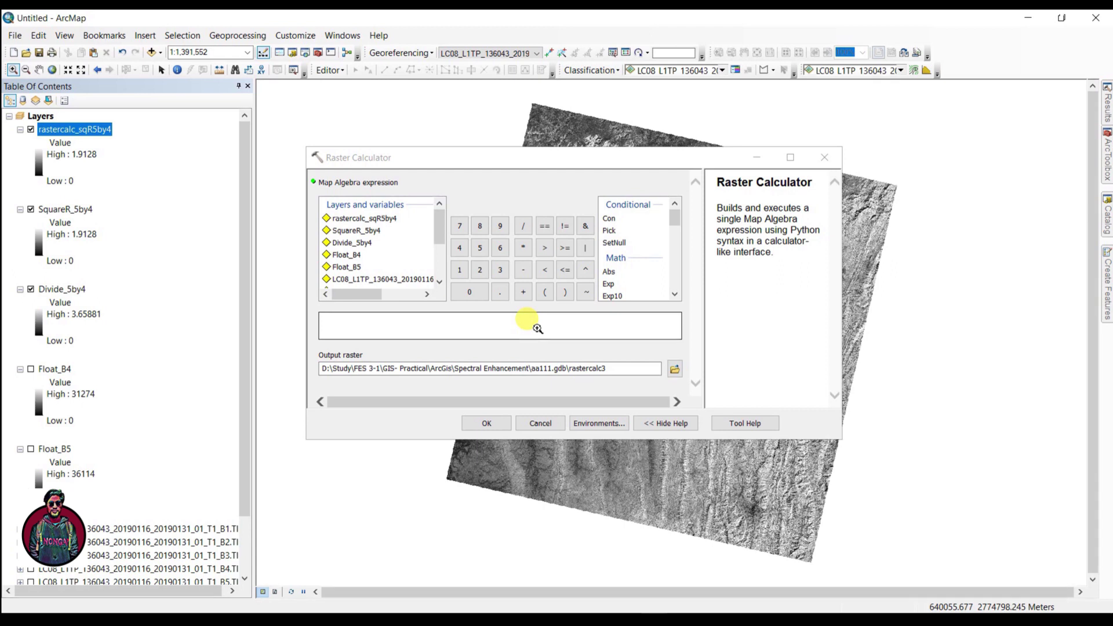
Enter ("Float_B5" - "Float_B4") / ("Float_B5" + "Float_B4") and name the output rastercalc_NDVI.
left_click(544, 292)
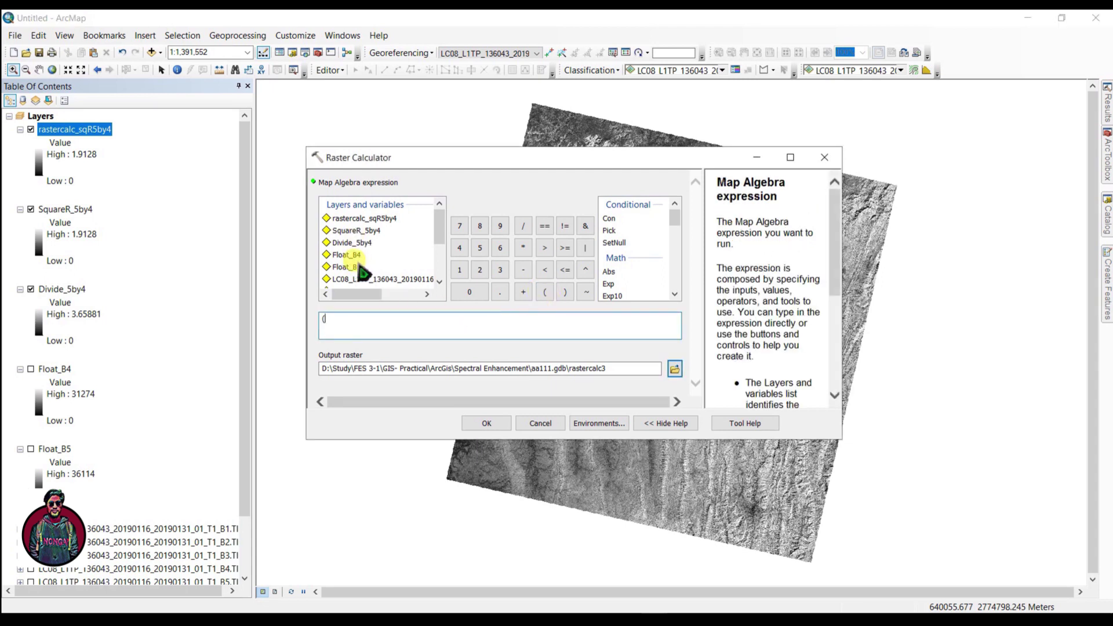
double_click(355, 267)
left_click(522, 270)
double_click(346, 255)
left_click(565, 292)
left_click(524, 225)
left_click(545, 292)
double_click(346, 267)
left_click(565, 292)
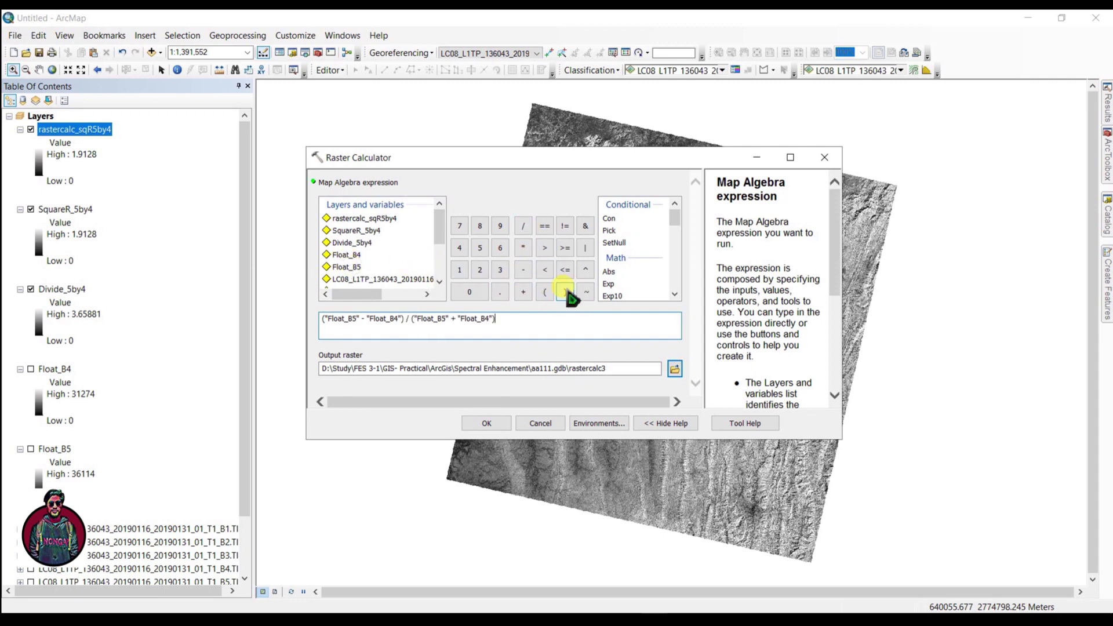
left_click(609, 370)
left_click(609, 370)
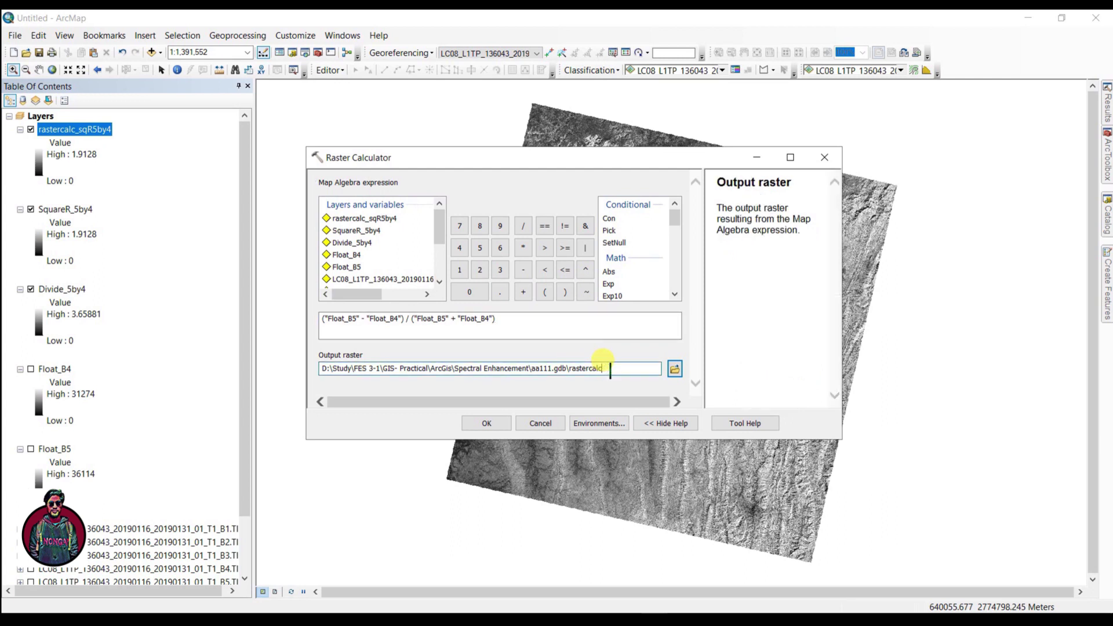
type("_NDV")
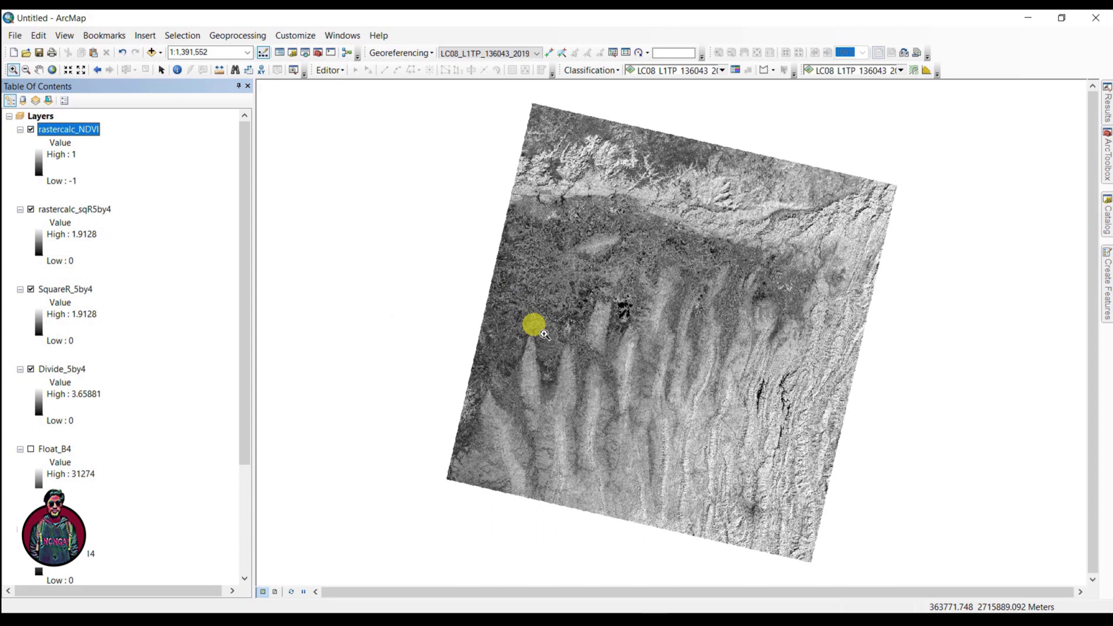
Zoom in on the NDVI result's river and terrain, then back out to about 1:400,000.
left_click(544, 334)
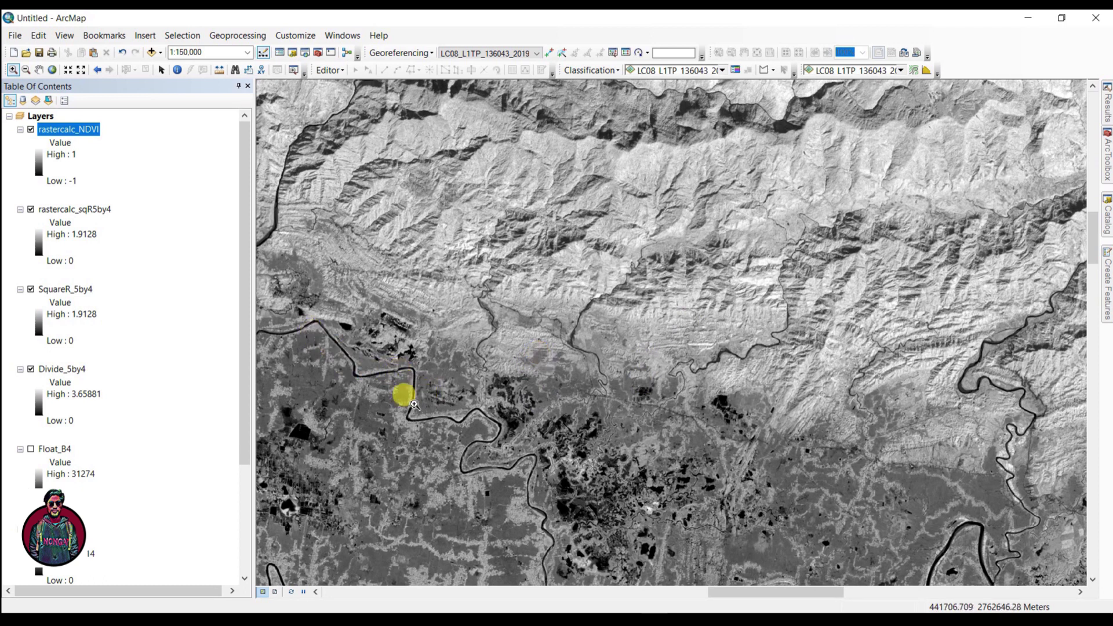
scroll(621, 400, "down", 4)
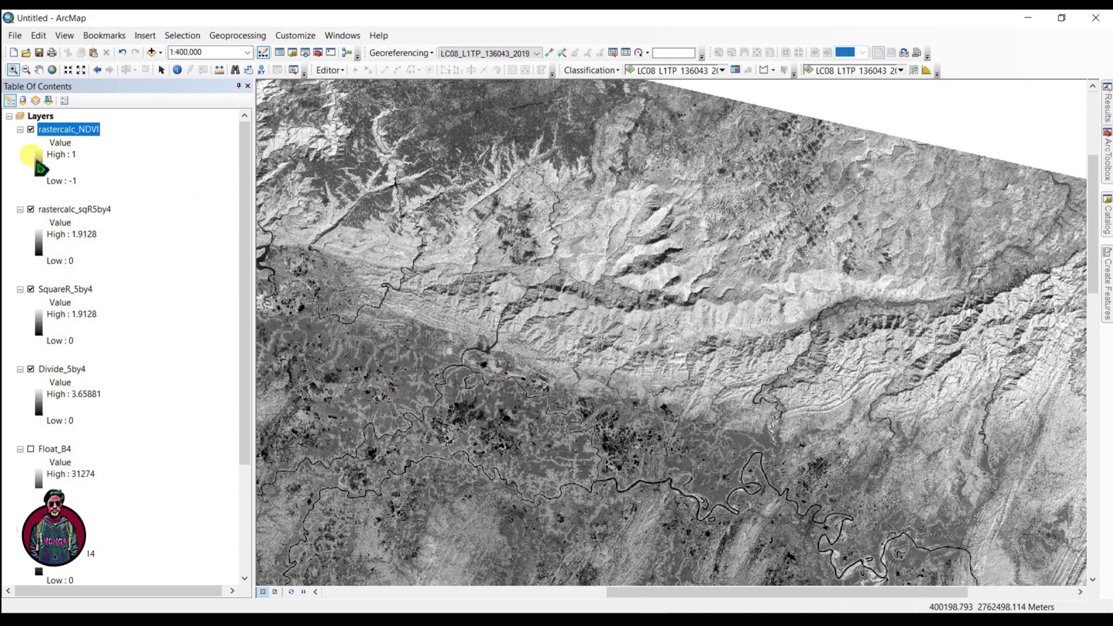
Hide the rastercalc_NDVI, rastercalc_sqR5by4 and SquareR_5by4 layers, leaving Divide_5by4 displayed.
left_click(31, 130)
left_click(30, 209)
left_click(31, 289)
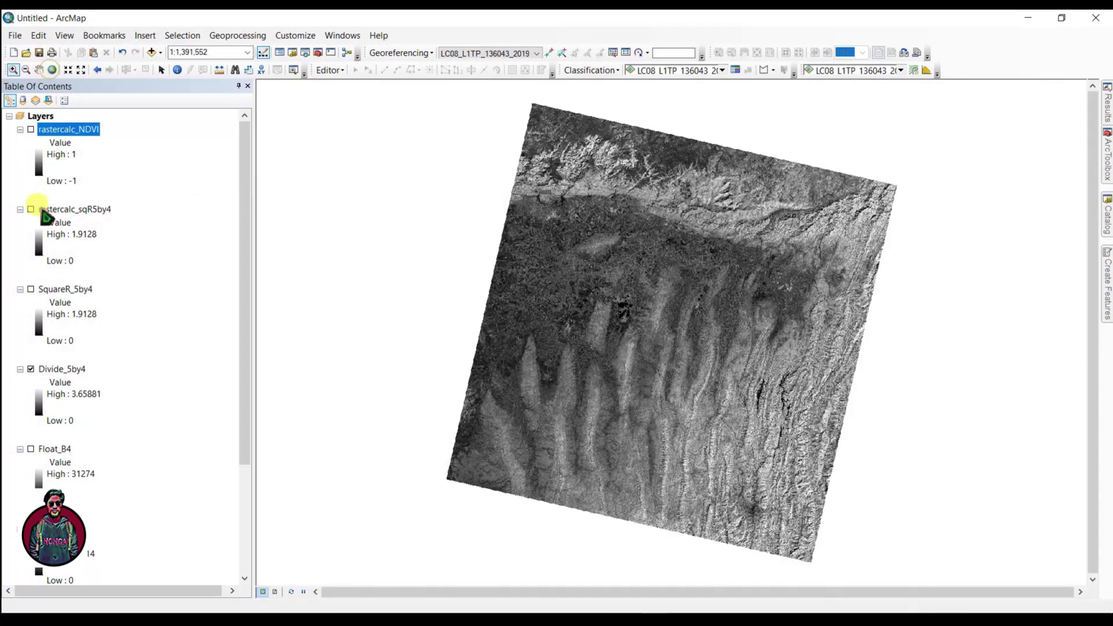
Collapse all six raster legends and move B4.TIF and B5.TIF to the top of the layer list.
left_click(20, 129)
left_click(20, 143)
left_click(20, 156)
left_click(20, 169)
left_click(20, 182)
left_click(20, 196)
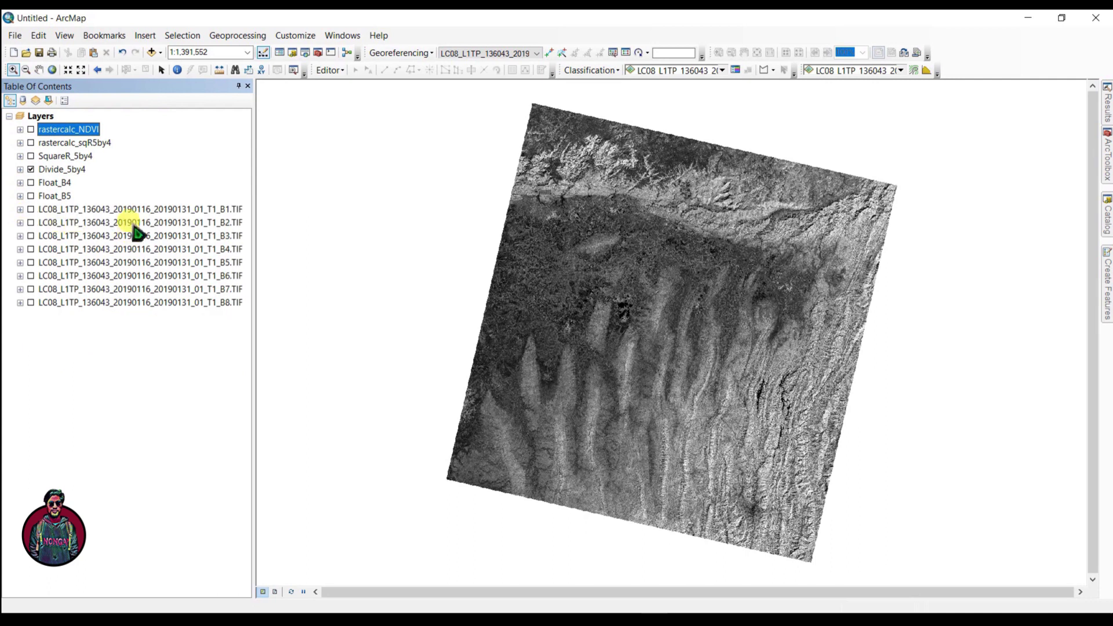
left_click_drag(181, 255, 109, 134)
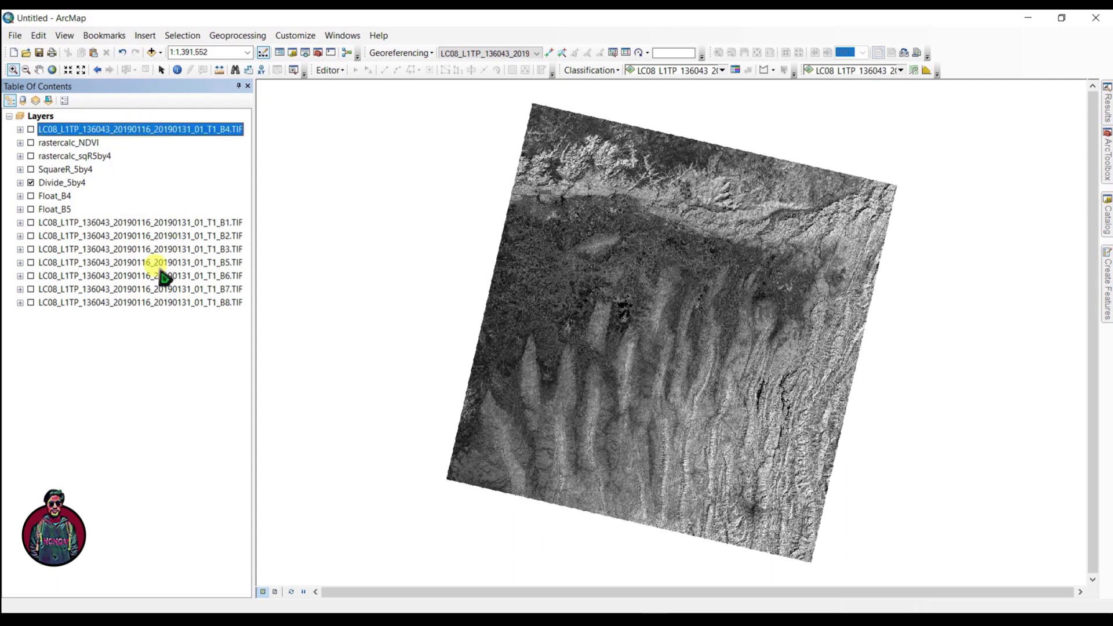
left_click_drag(164, 263, 164, 139)
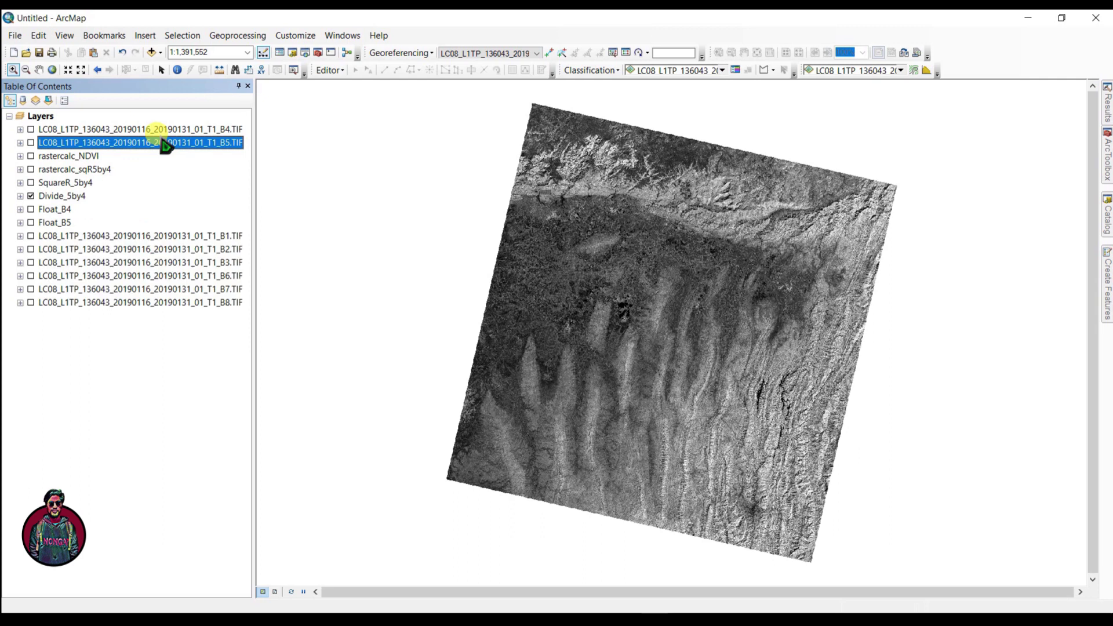
Dock the Image Analysis window and select both the band 4 and band 5 layers.
left_click(348, 35)
left_click(383, 145)
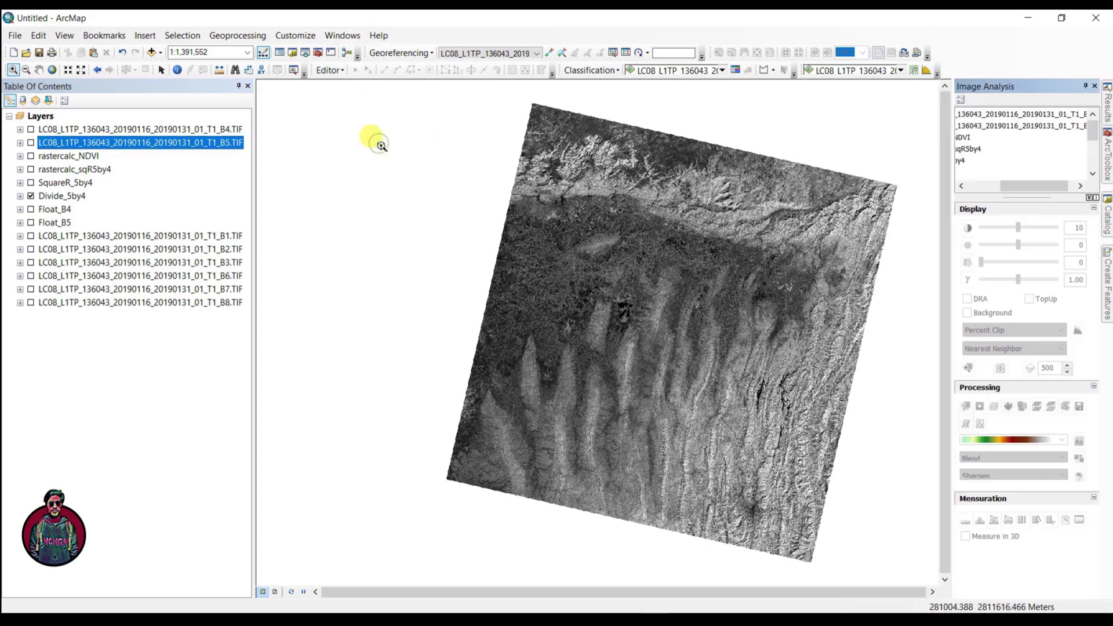
left_click(1080, 186)
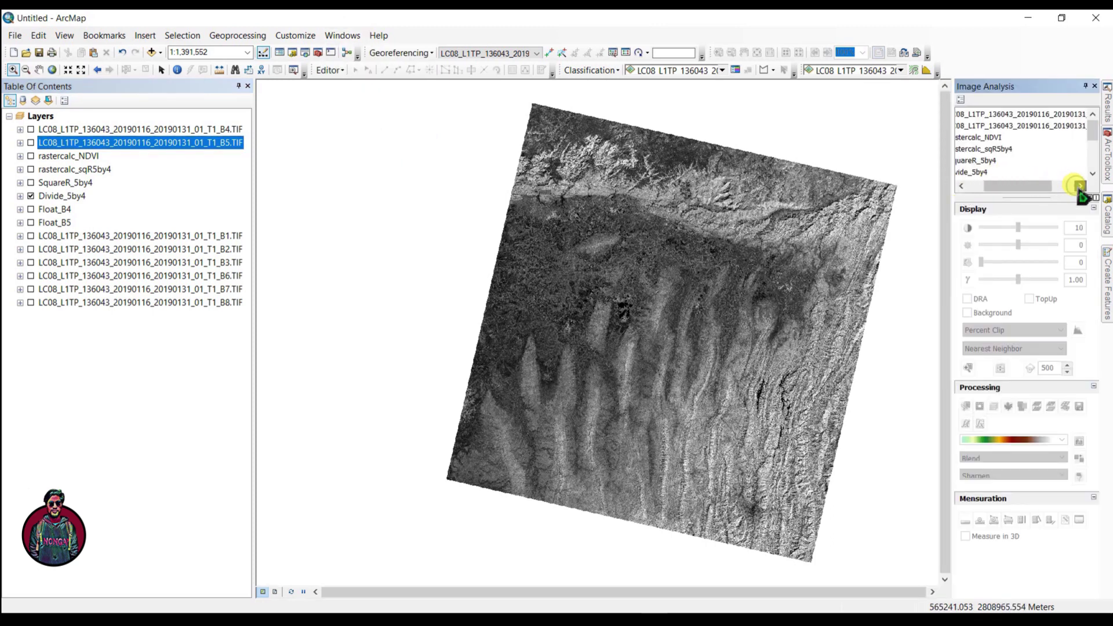
left_click(1067, 114)
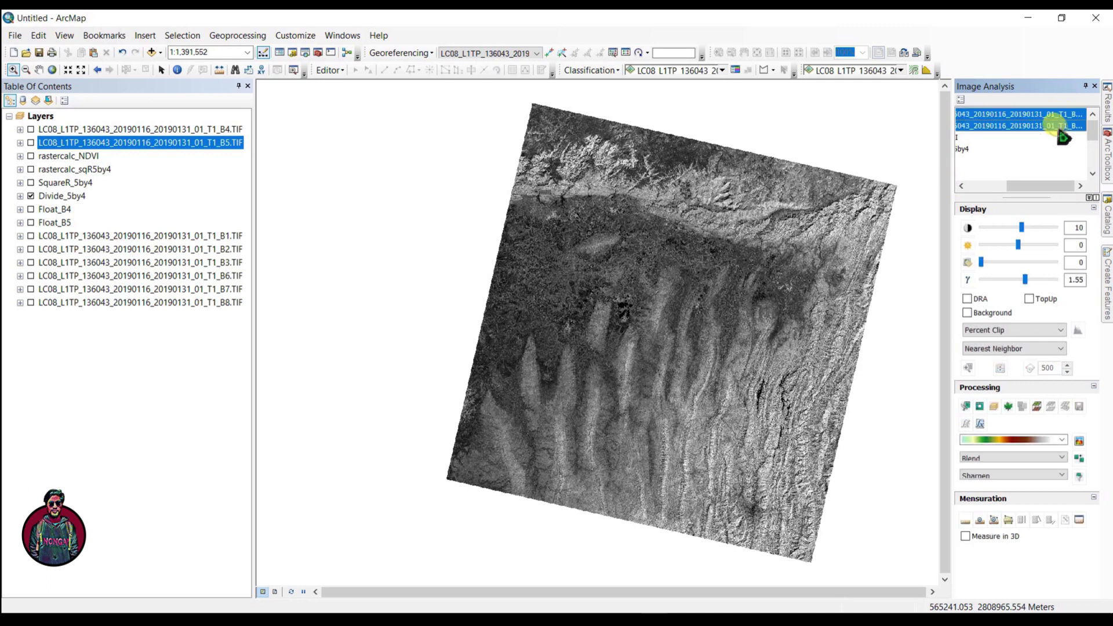
left_click(1059, 126, "shift")
Set NDVI options to red band 3, infrared band 4, with Scientific Output on.
left_click(961, 101)
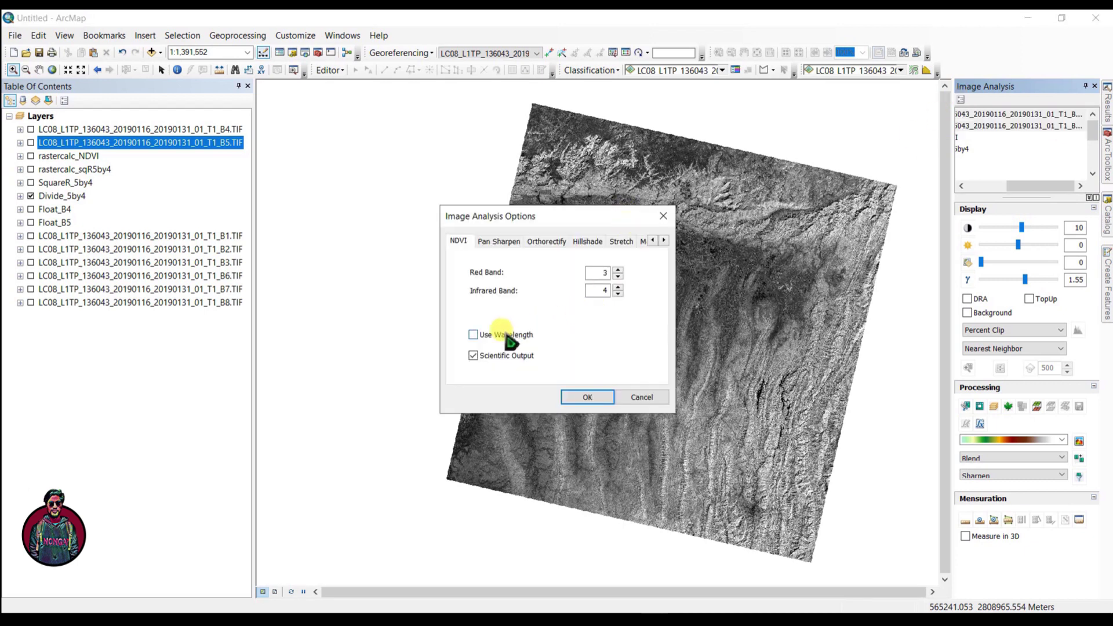
left_click(473, 356)
left_click(473, 335)
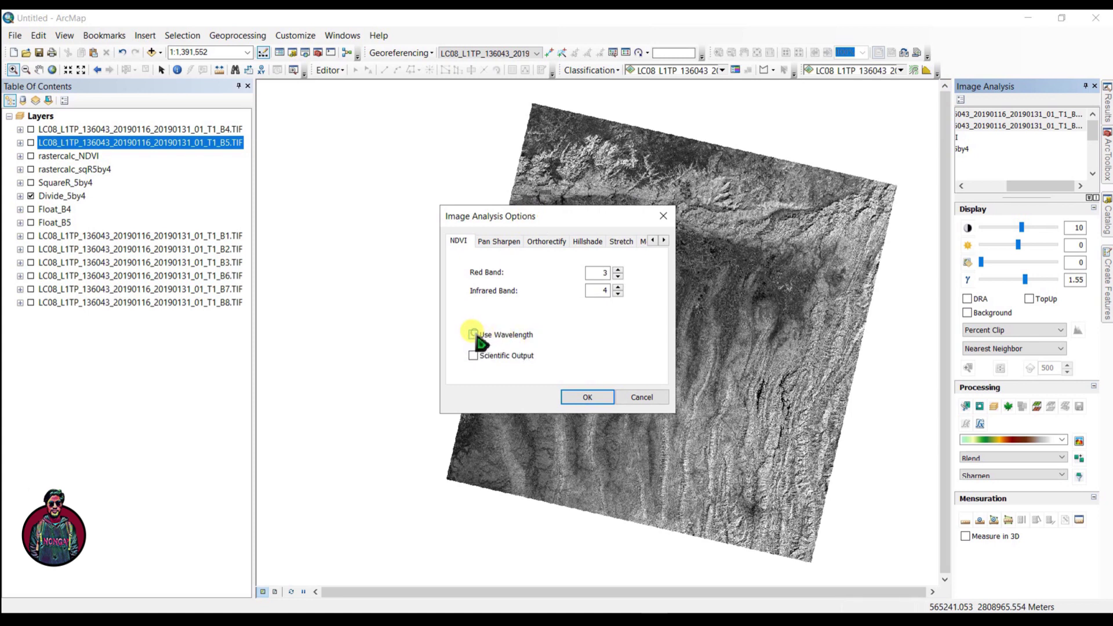
left_click(473, 356)
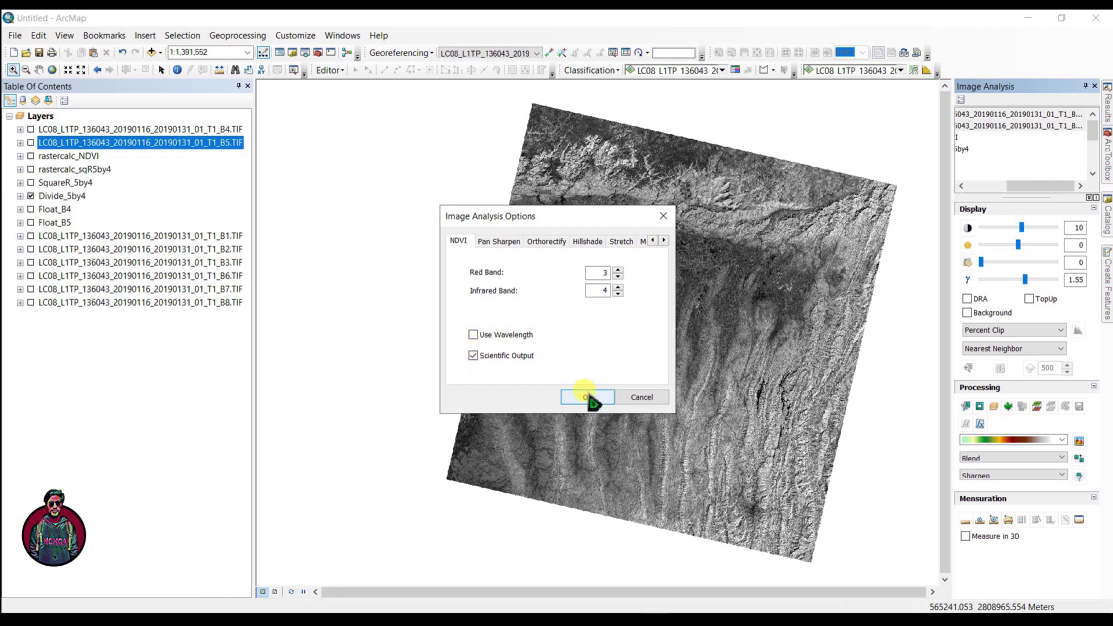
left_click(588, 397)
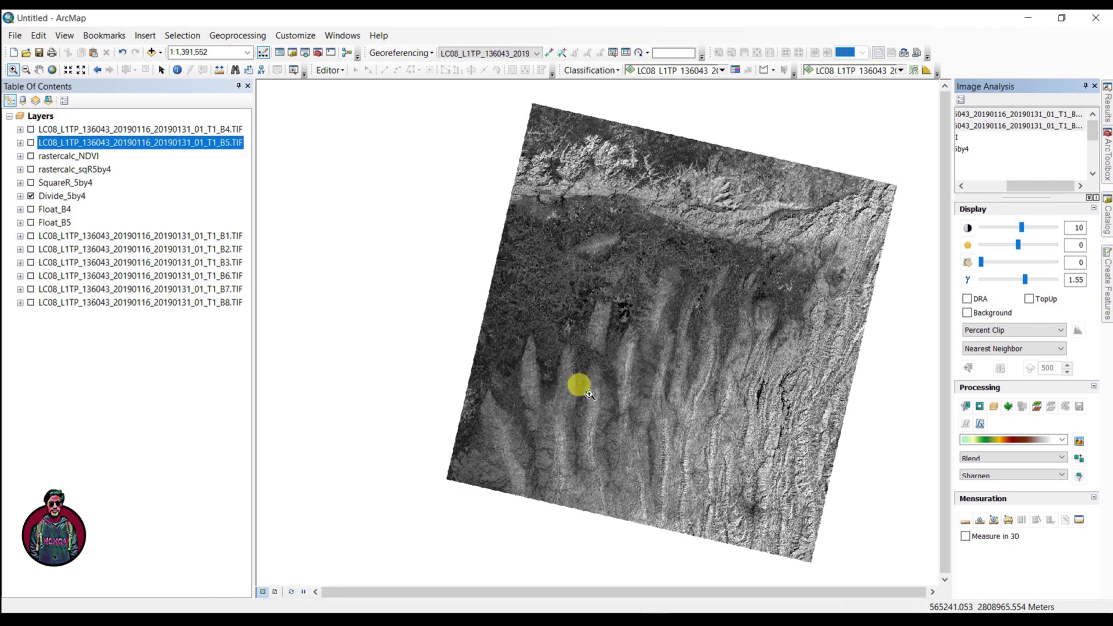
Compute the Image Analysis NDVI from bands 4 and 5, hide its black background, and display rastercalc_NDVI.
left_click(1008, 407)
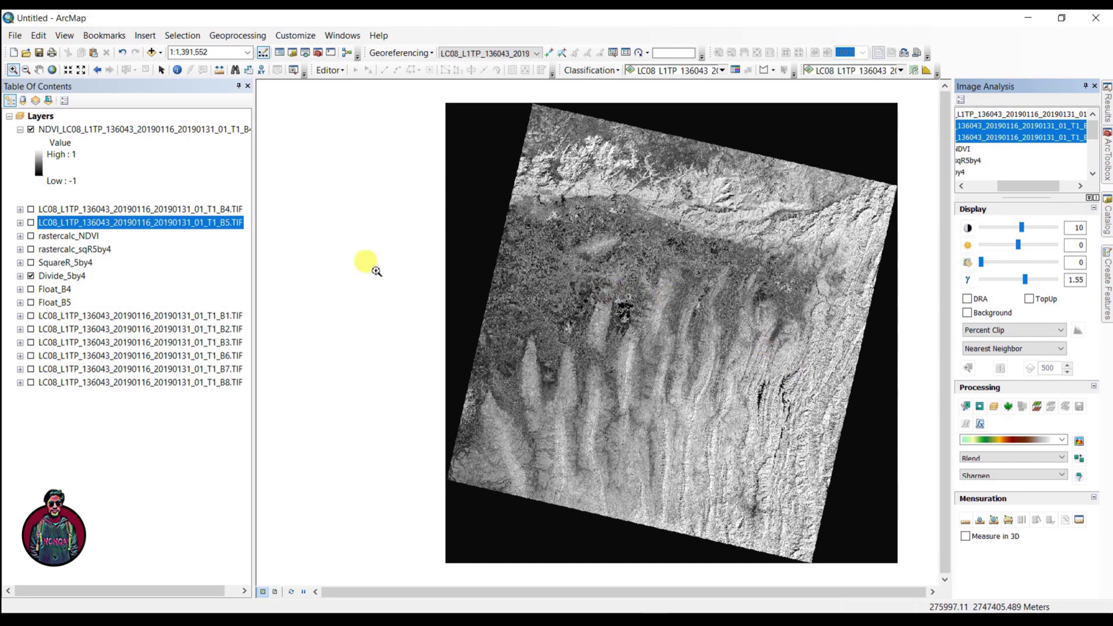
left_click(968, 313)
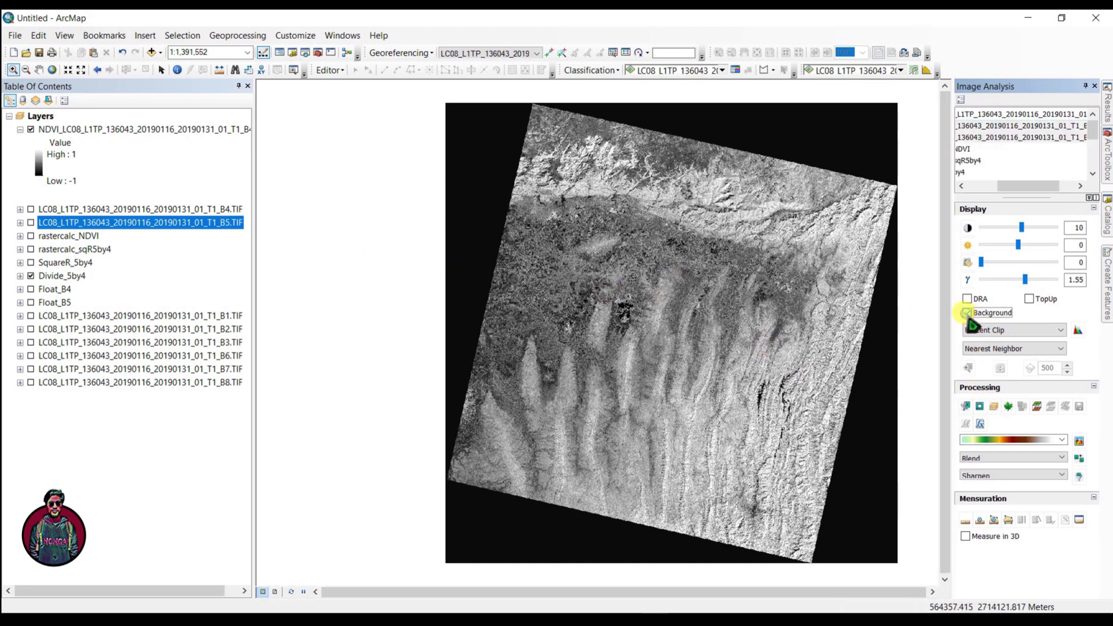
left_click(967, 313)
left_click(963, 116)
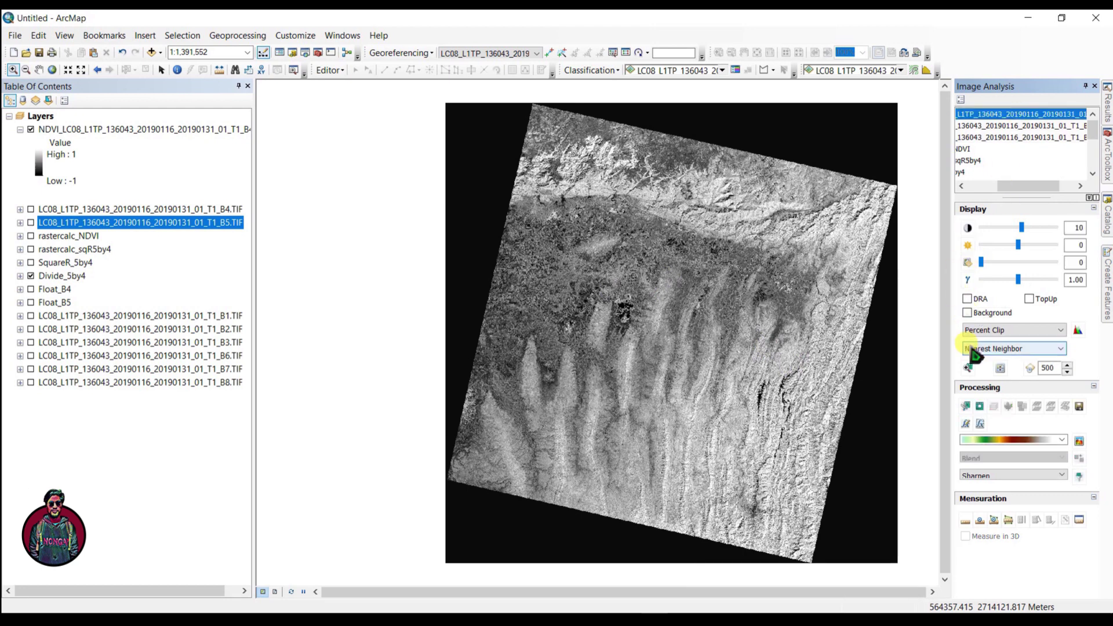
left_click(968, 313)
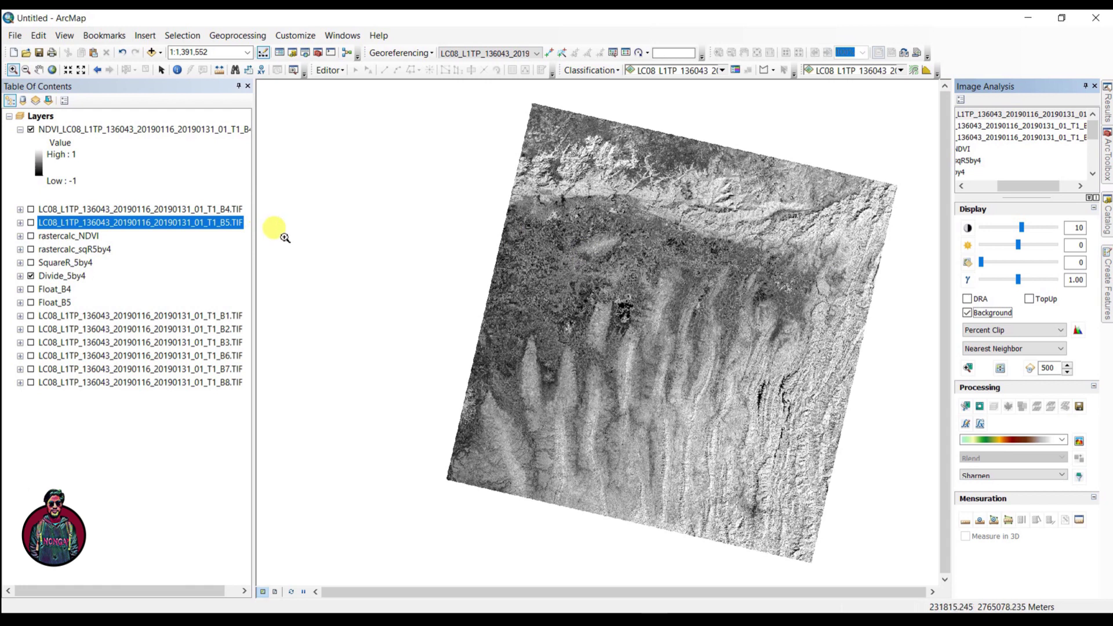
left_click(31, 236)
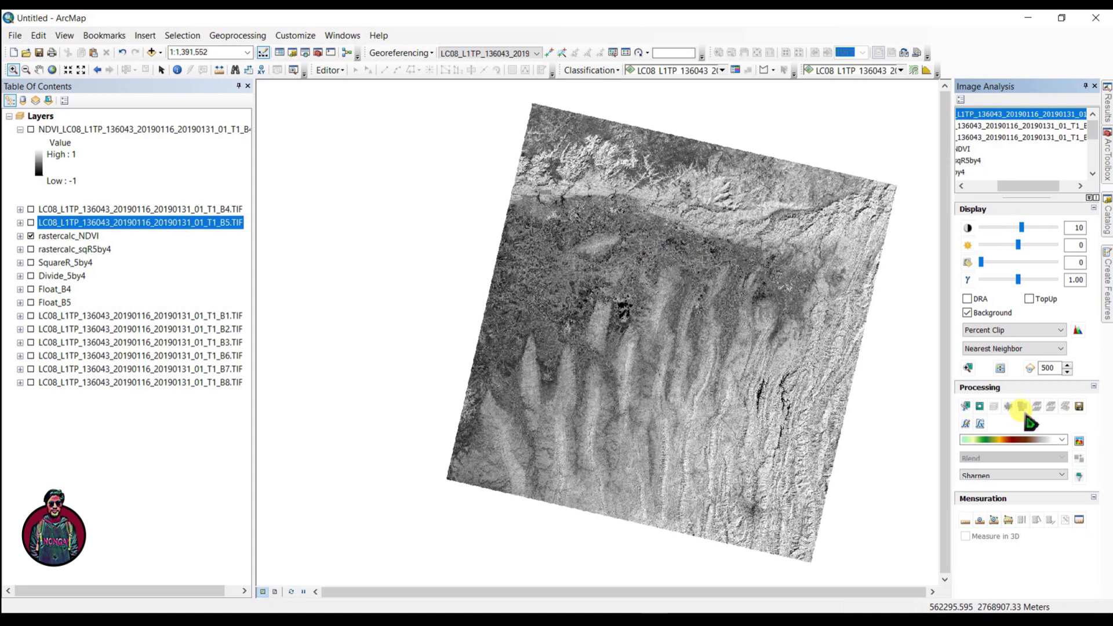
Export the Image Analysis NDVI layer as TIF1.tif in TIFF format.
left_click(1080, 406)
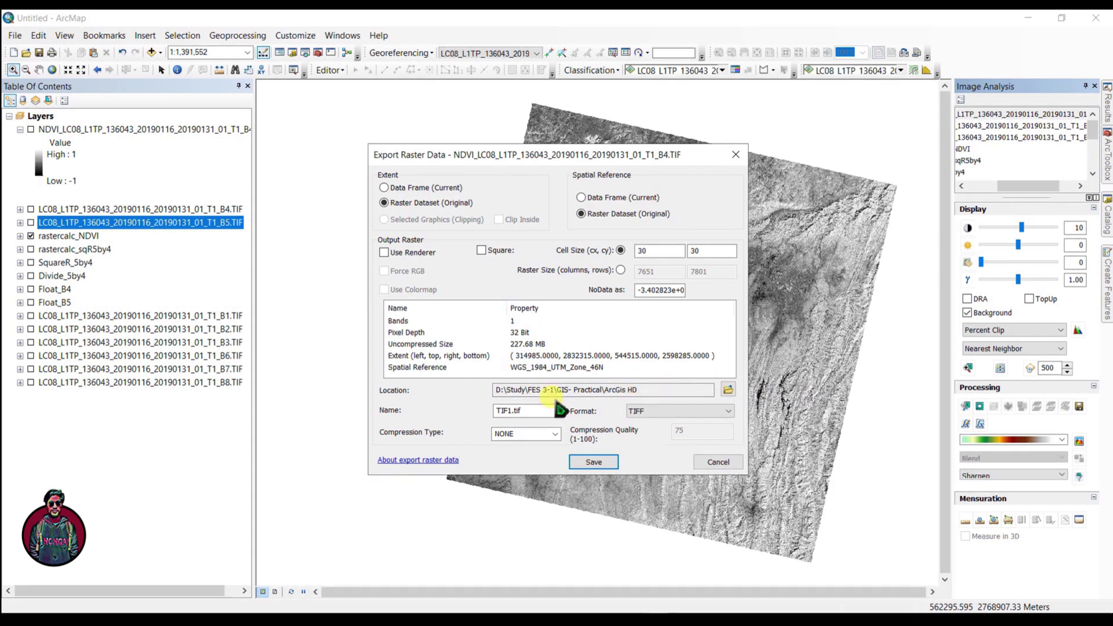
left_click(594, 462)
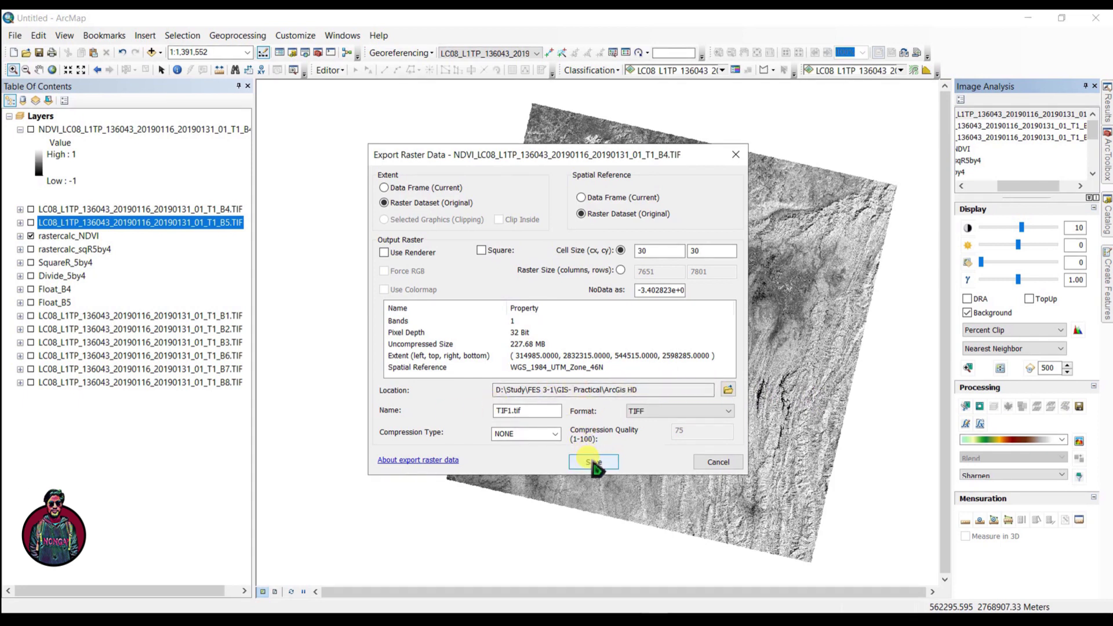